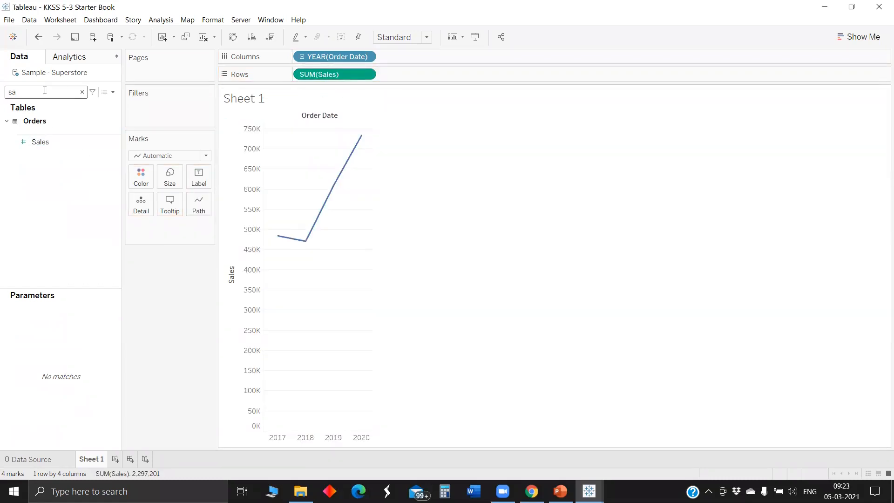
Find the Order Date field and add MONTH(Order Date) to Columns after YEAR(Order Date)
{"action": "key", "text": "BackSpace"}
{"action": "key", "text": "BackSpace"}
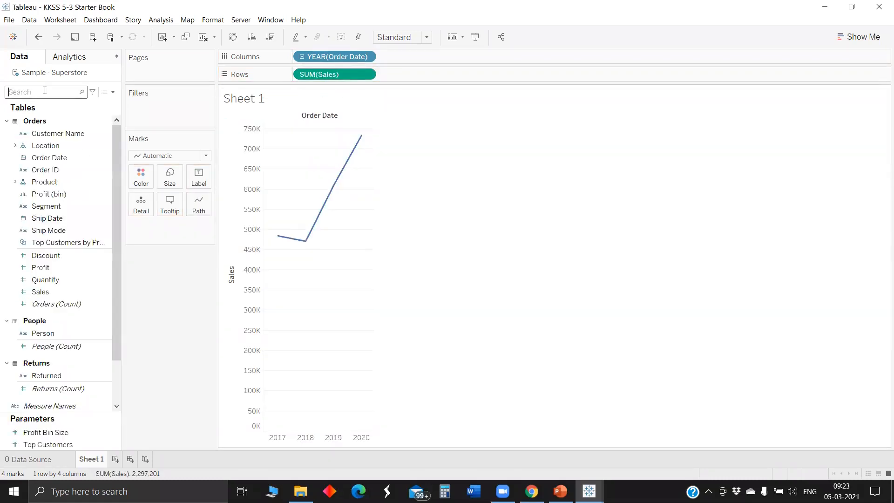
{"action": "type", "text": "or"}
{"action": "left_click_drag", "start_coordinate": [65, 132], "coordinate": [430, 59]}
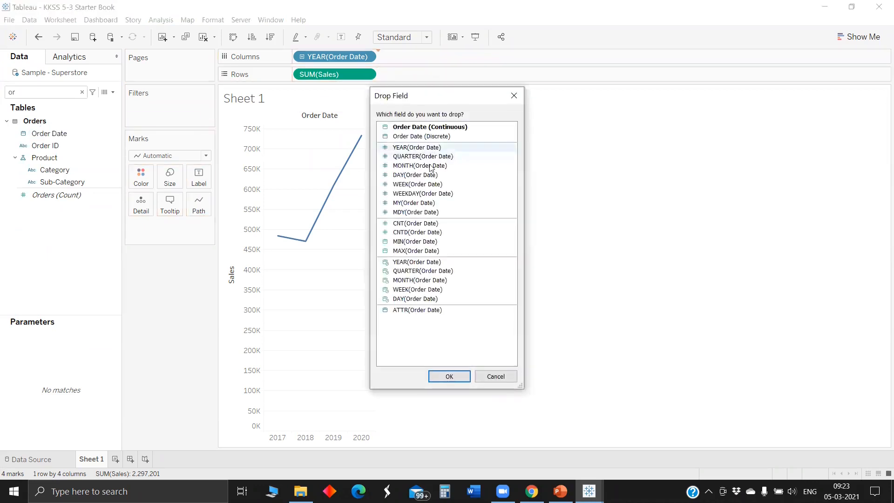
{"action": "left_click", "coordinate": [439, 382]}
Change the mark type of the monthly sales chart to Bar
{"action": "left_click", "coordinate": [159, 157]}
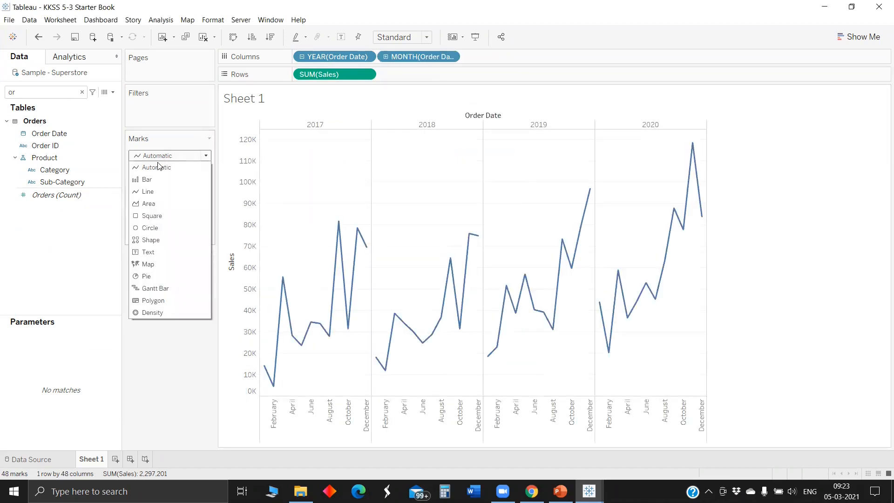
{"action": "left_click", "coordinate": [156, 190]}
{"action": "left_click", "coordinate": [159, 155]}
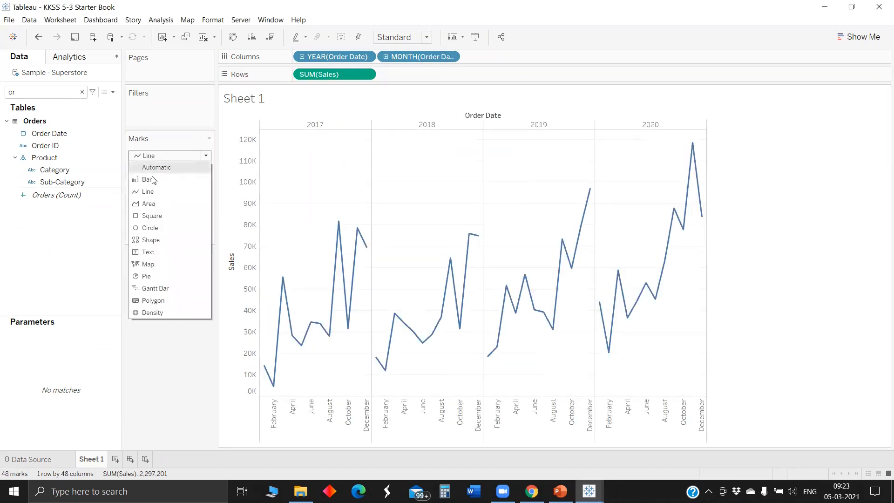
{"action": "left_click", "coordinate": [153, 180]}
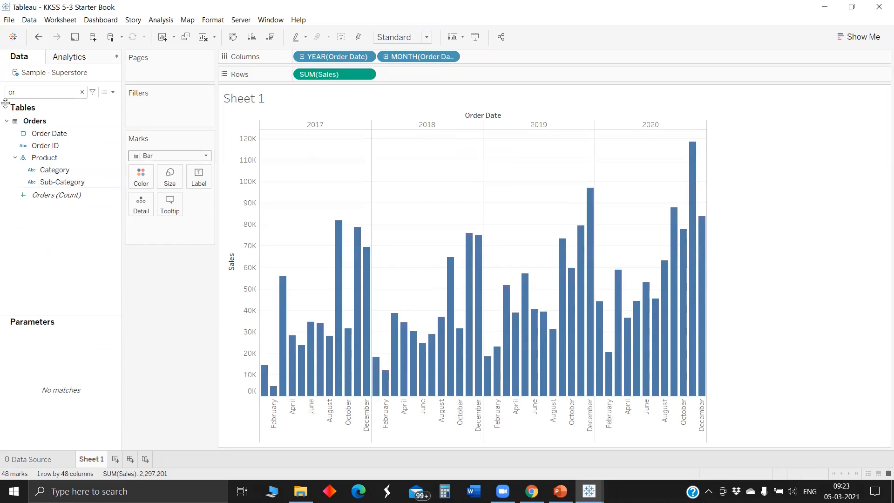
Find the Category field and color the sales bars by Category
{"action": "double_click", "coordinate": [19, 92]}
{"action": "type", "text": "ca"}
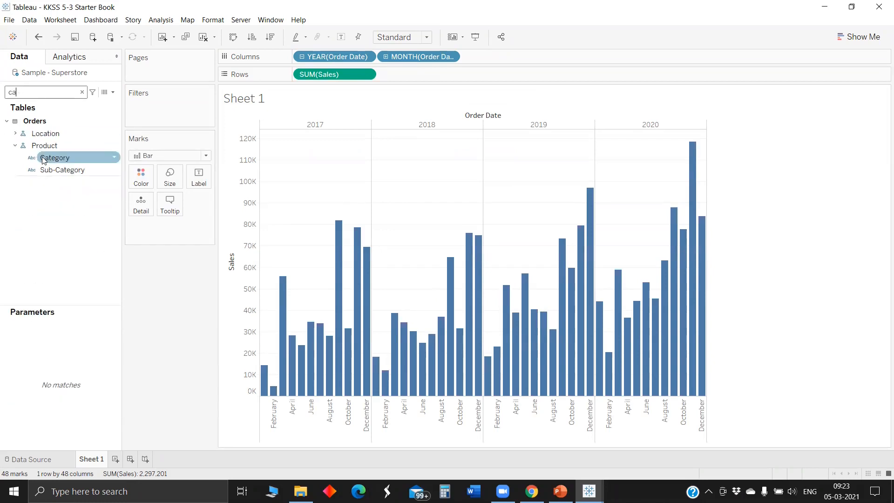
{"action": "left_click_drag", "start_coordinate": [43, 159], "coordinate": [147, 181]}
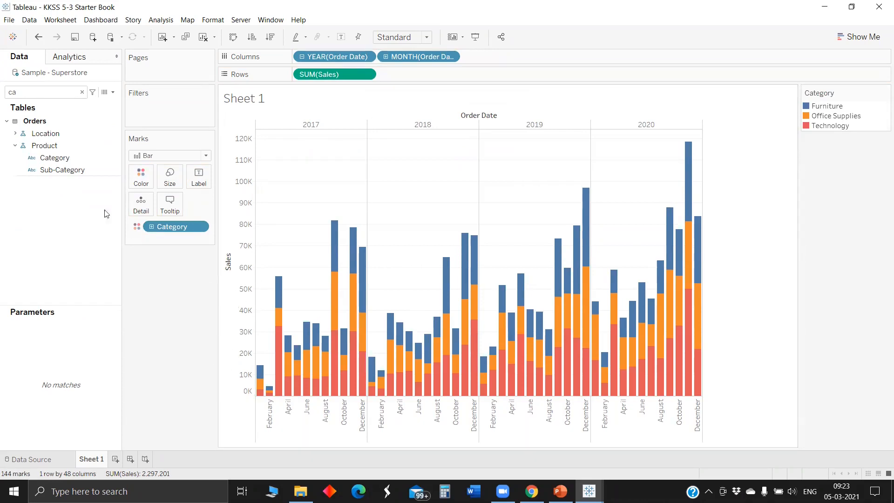
Add Category and Sub-Category as filters with all of their values included
{"action": "left_click_drag", "start_coordinate": [60, 158], "coordinate": [173, 109]}
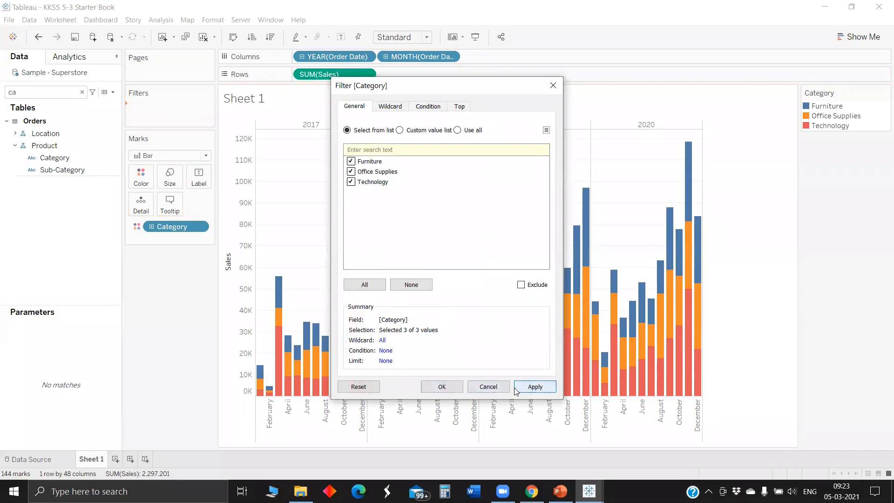
{"action": "left_click", "coordinate": [532, 387]}
{"action": "left_click", "coordinate": [431, 389]}
{"action": "left_click_drag", "start_coordinate": [62, 170], "coordinate": [166, 121]}
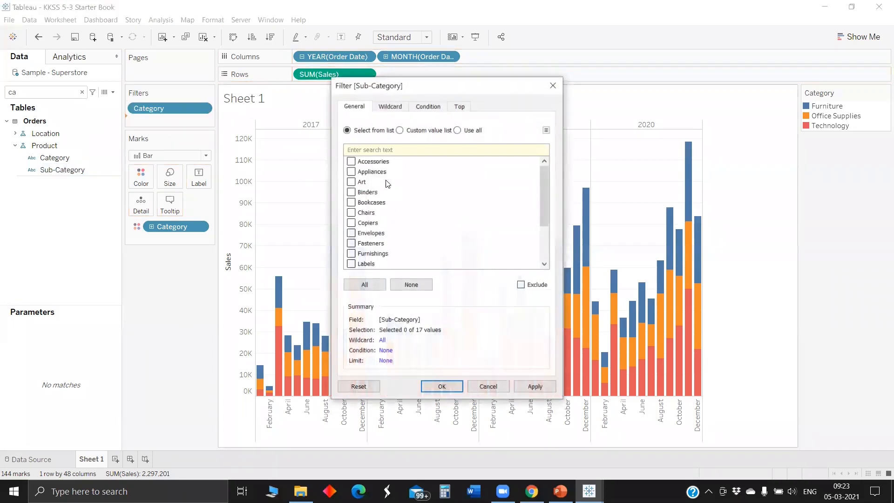
{"action": "left_click", "coordinate": [535, 386]}
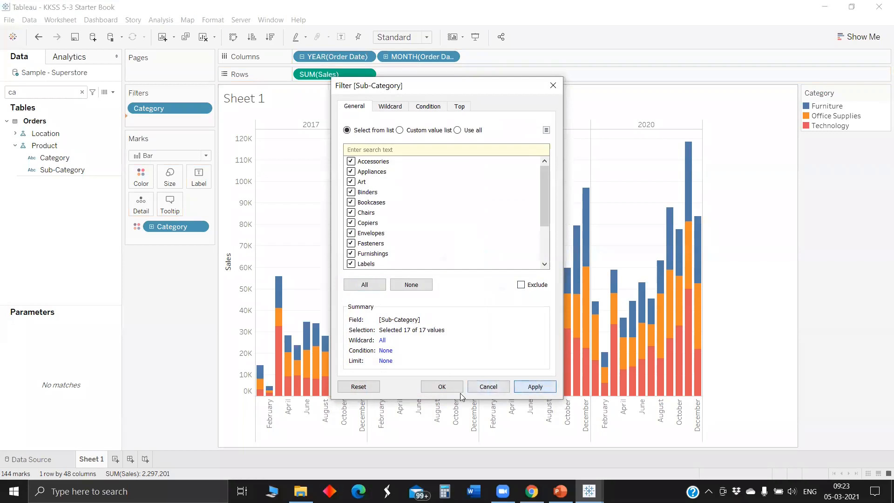
{"action": "left_click", "coordinate": [441, 387]}
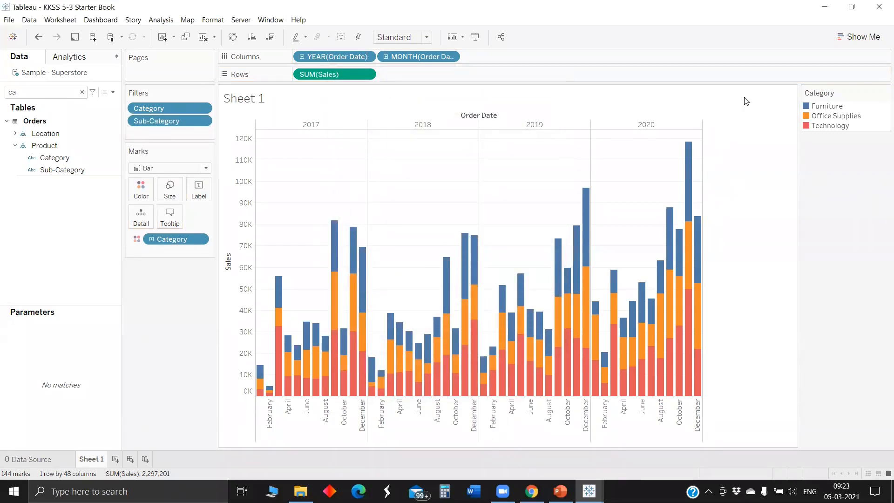
Show the filter controls for Category and Sub-Category beside the chart
{"action": "right_click", "coordinate": [174, 108]}
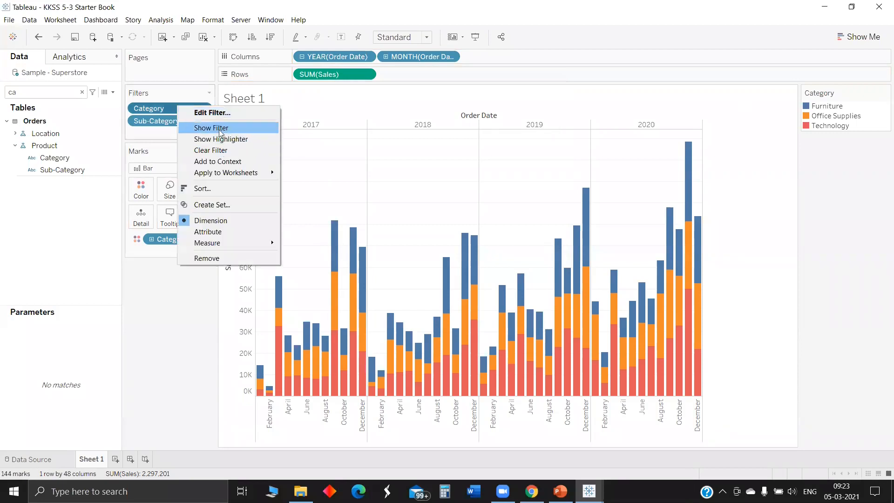
{"action": "left_click", "coordinate": [219, 128]}
{"action": "double_click", "coordinate": [167, 121]}
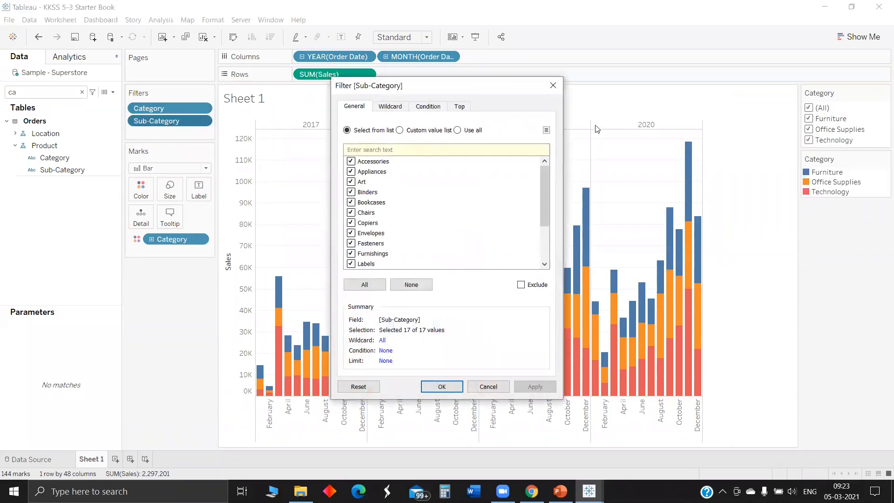
{"action": "key", "text": "Escape"}
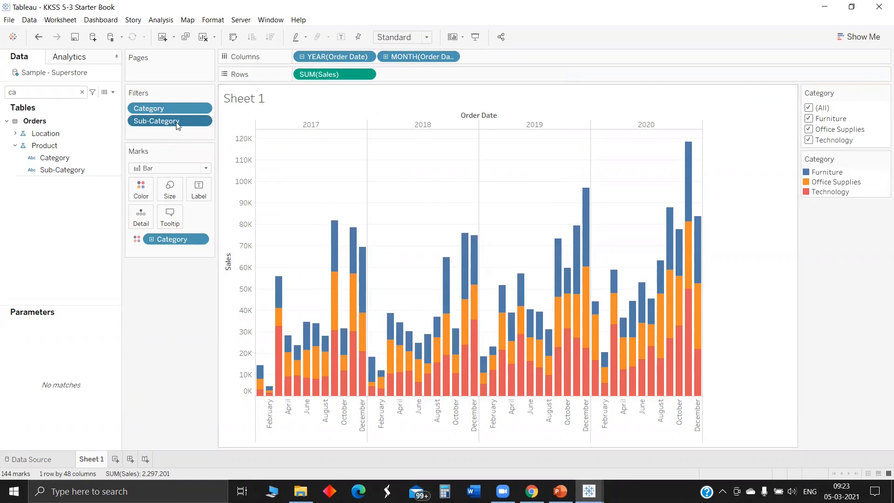
{"action": "right_click", "coordinate": [152, 122]}
{"action": "left_click", "coordinate": [195, 146]}
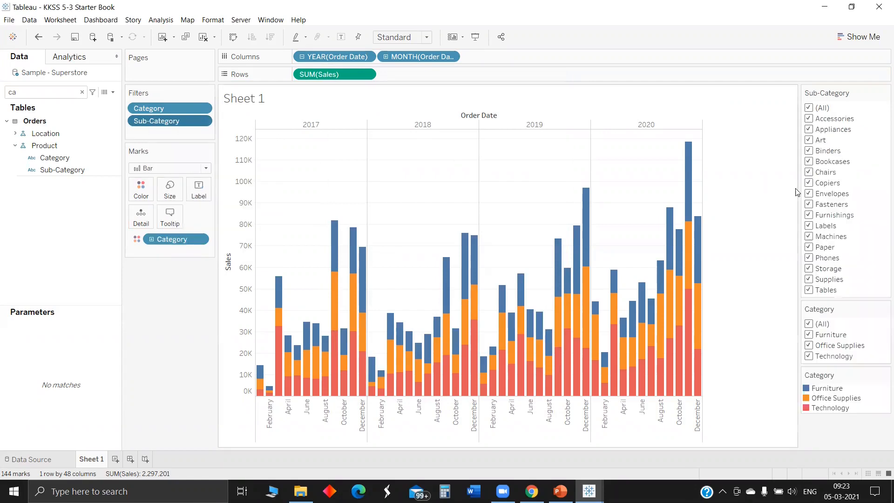
Exclude Accessories from the Sub-Category filter and switch its control to Single Value (dropdown)
{"action": "left_click", "coordinate": [809, 118]}
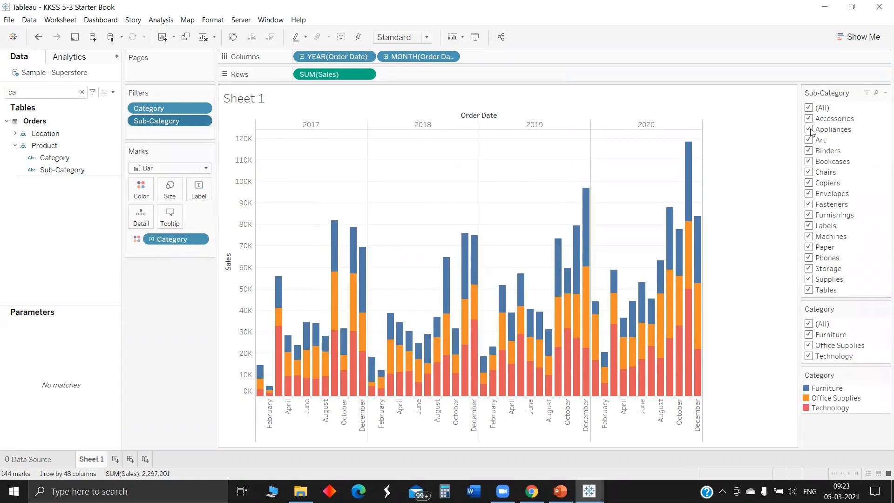
{"action": "left_click", "coordinate": [882, 93]}
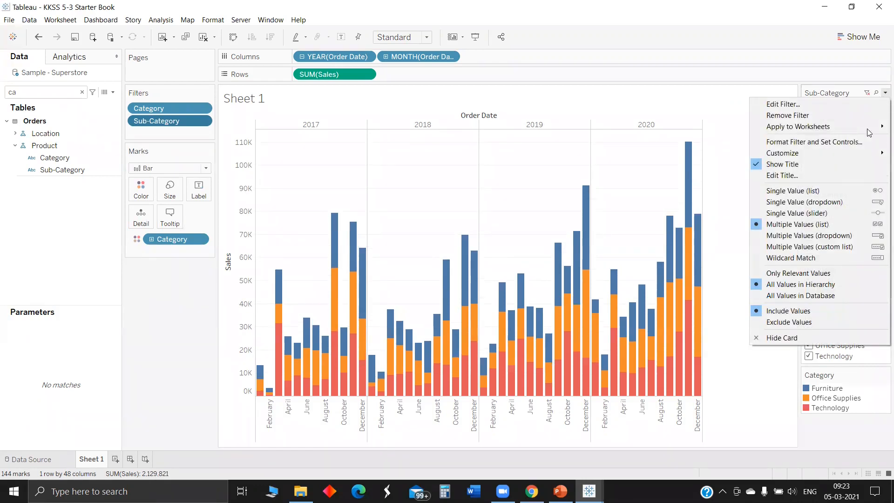
{"action": "left_click", "coordinate": [831, 202]}
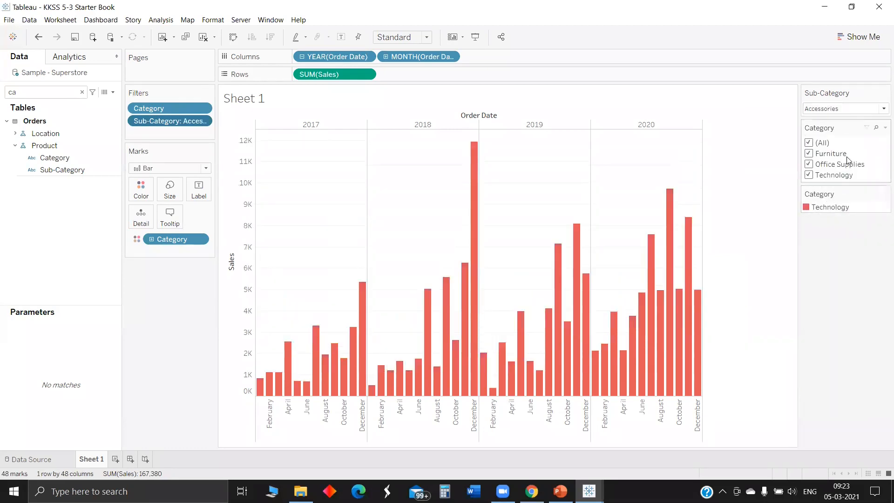
Filter the sub-category to Art and remove both the Category and Sub-Category filters from the sheet
{"action": "left_click", "coordinate": [883, 109]}
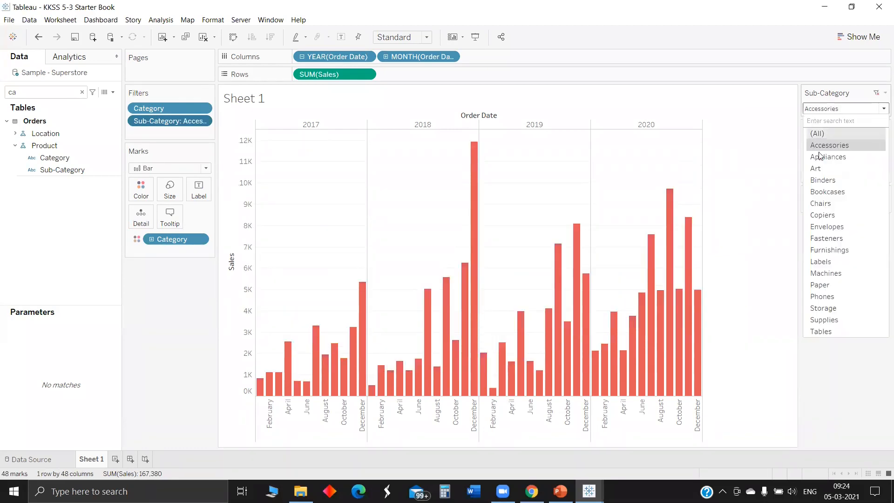
{"action": "left_click", "coordinate": [822, 167]}
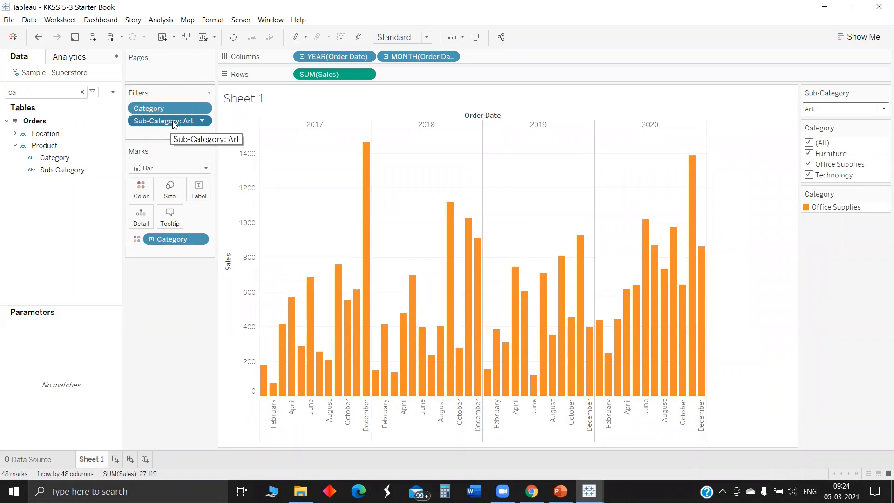
{"action": "left_click_drag", "start_coordinate": [173, 123], "coordinate": [169, 320]}
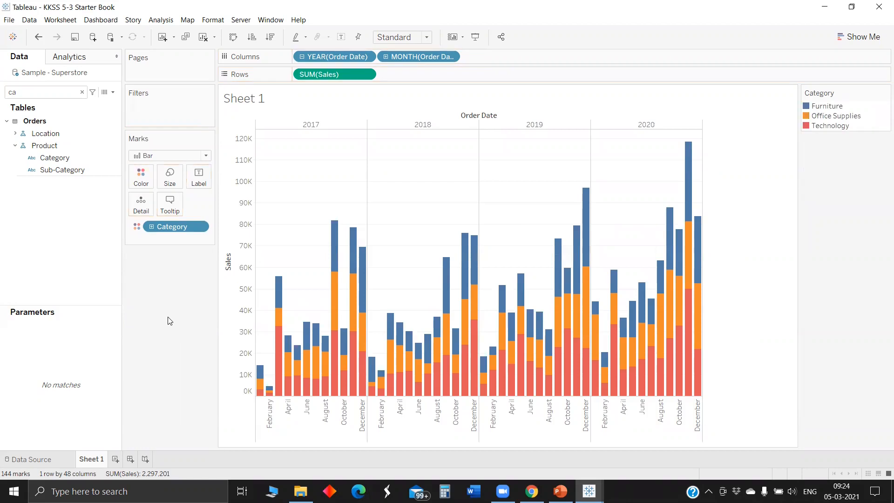
Create a new worksheet and place the Category field on Columns
{"action": "left_click", "coordinate": [116, 459]}
{"action": "left_click", "coordinate": [34, 90]}
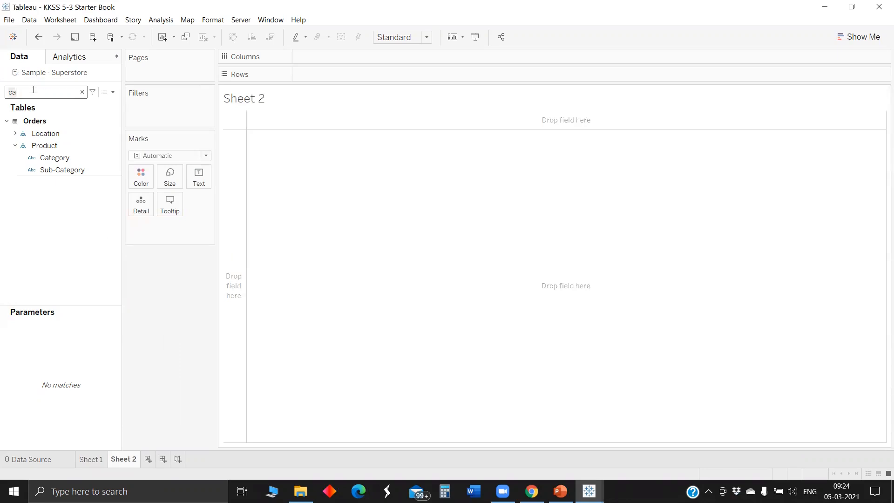
{"action": "key", "text": "BackSpace"}
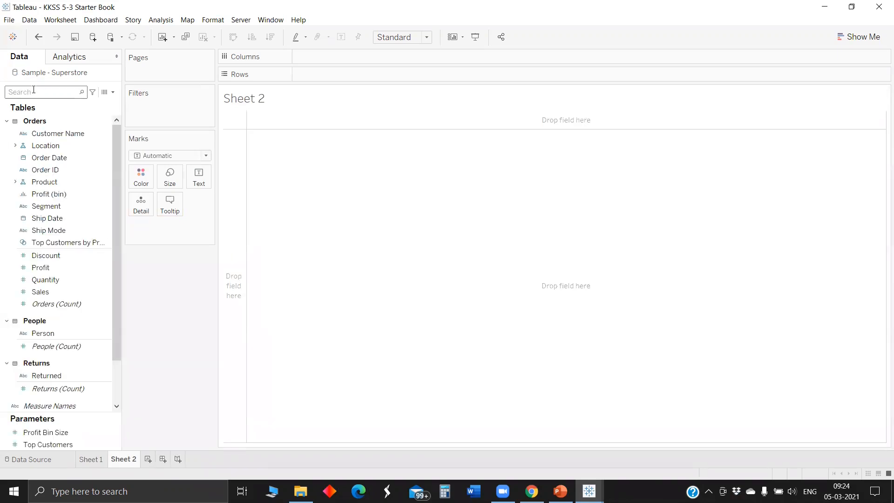
{"action": "type", "text": "ca"}
{"action": "left_click_drag", "start_coordinate": [55, 157], "coordinate": [335, 80]}
Show Sub-Category as text under each category and widen the category columns
{"action": "left_click_drag", "start_coordinate": [60, 170], "coordinate": [421, 70]}
{"action": "left_click_drag", "start_coordinate": [335, 74], "coordinate": [200, 182]}
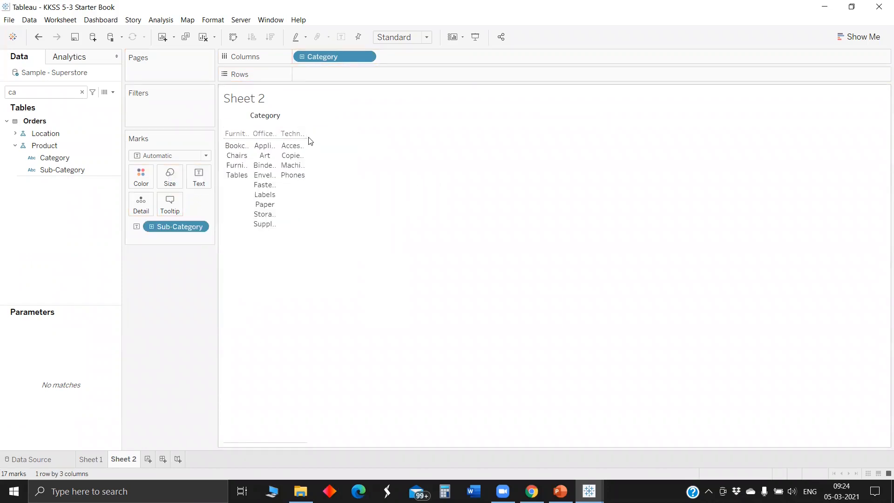
{"action": "left_click_drag", "start_coordinate": [309, 141], "coordinate": [551, 141]}
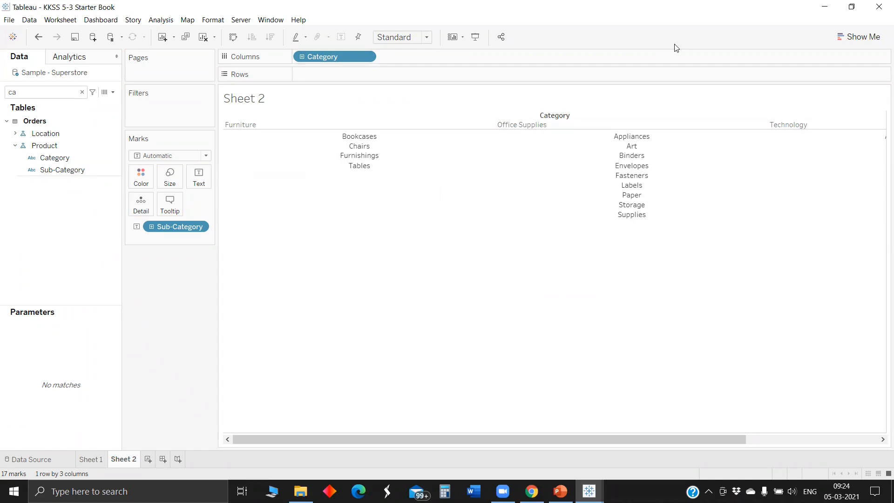
Clear the field search and start a new parameter named "Filter sheet"
{"action": "left_click", "coordinate": [67, 135]}
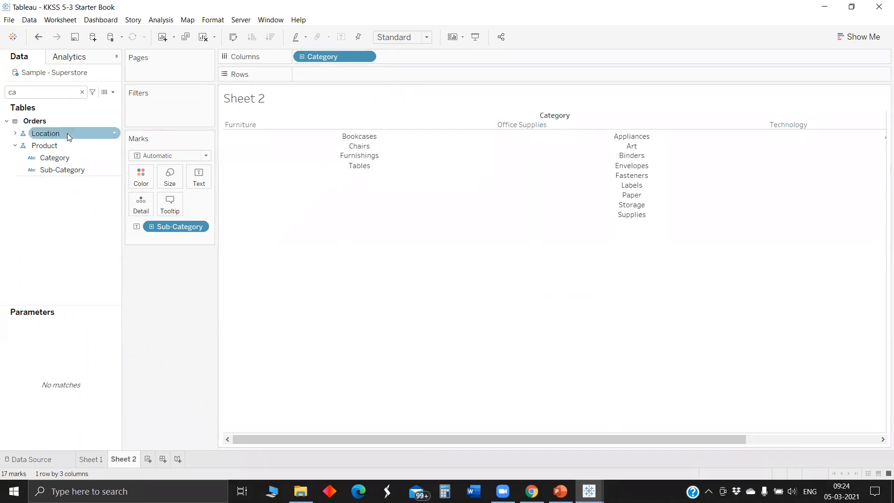
{"action": "left_click", "coordinate": [49, 95]}
{"action": "key", "text": "BackSpace"}
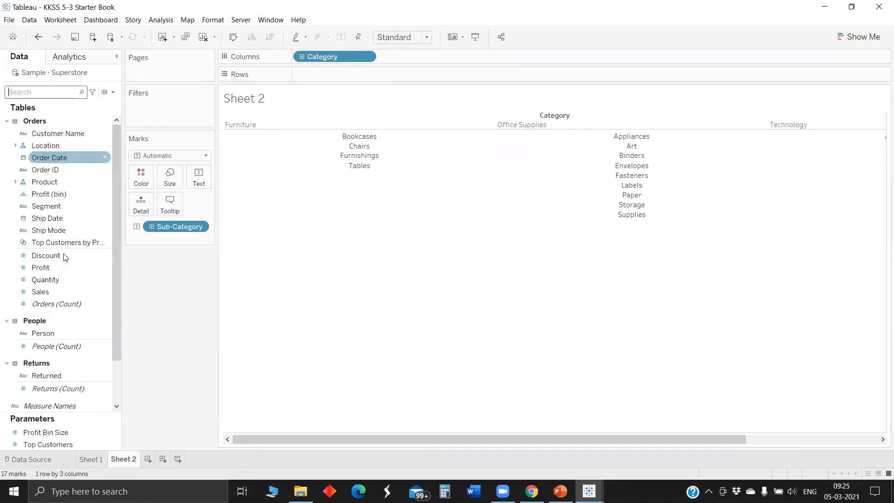
{"action": "left_click", "coordinate": [113, 92]}
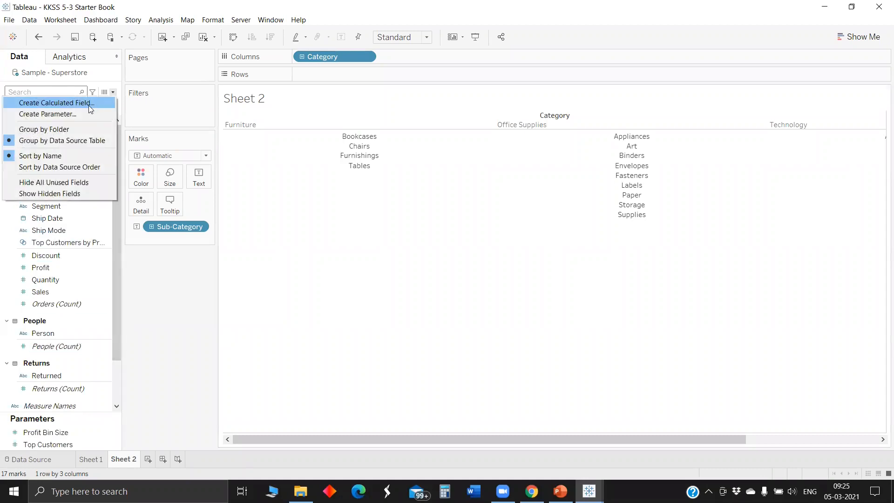
{"action": "left_click", "coordinate": [91, 115]}
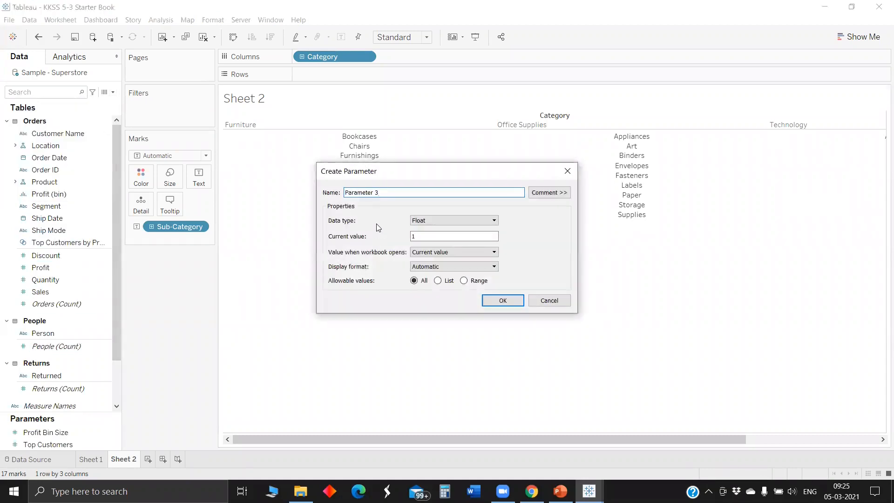
{"action": "key", "text": "BackSpace"}
{"action": "key", "text": "BackSpace"}
{"action": "key", "text": "BackSpace"}
{"action": "key", "text": "BackSpace"}
{"action": "key", "text": "BackSpace"}
{"action": "key", "text": "BackSpace"}
{"action": "key", "text": "BackSpace"}
{"action": "key", "text": "BackSpace"}
{"action": "key", "text": "BackSpace"}
{"action": "key", "text": "BackSpace"}
Limit the parameter's allowable values to a list containing 1 and 2
{"action": "left_click", "coordinate": [438, 280]}
{"action": "left_click", "coordinate": [379, 325]}
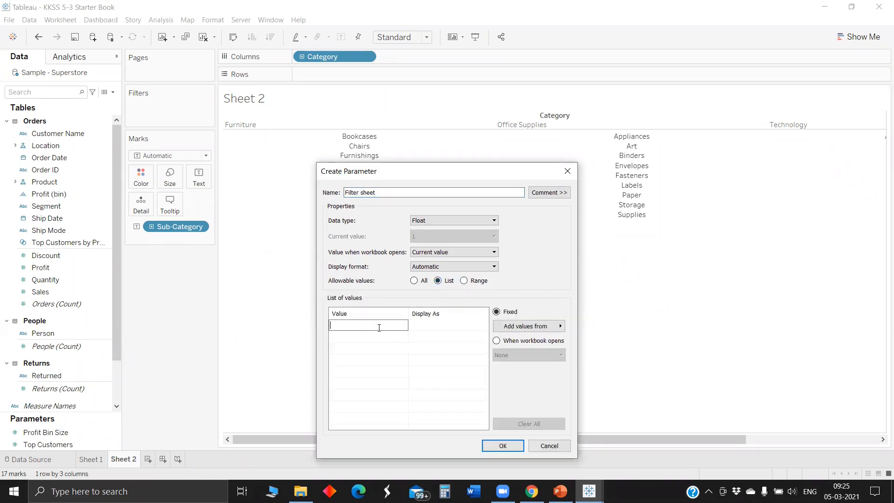
{"action": "type", "text": "1"}
{"action": "left_click", "coordinate": [344, 334]}
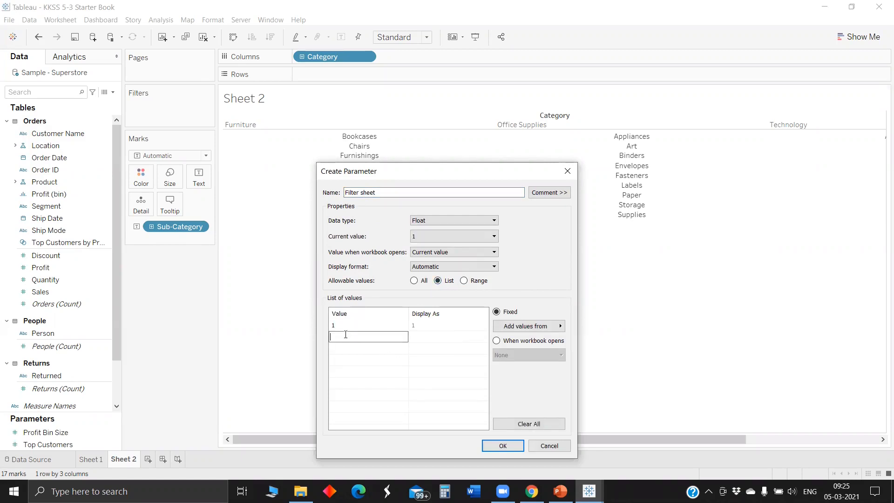
Set the display label of value 1 to Show, enter a display label for value 2, and create the parameter
{"action": "left_click", "coordinate": [428, 325]}
{"action": "left_click", "coordinate": [431, 323]}
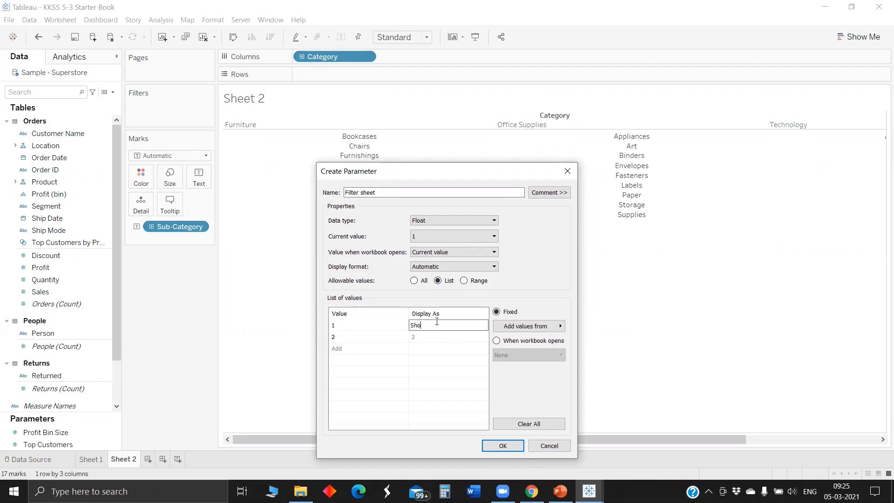
{"action": "left_click", "coordinate": [428, 334]}
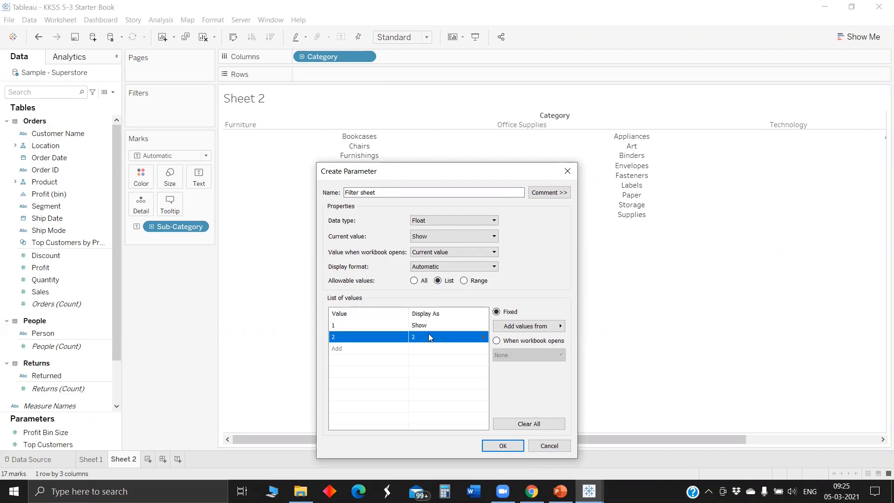
{"action": "left_click", "coordinate": [428, 334]}
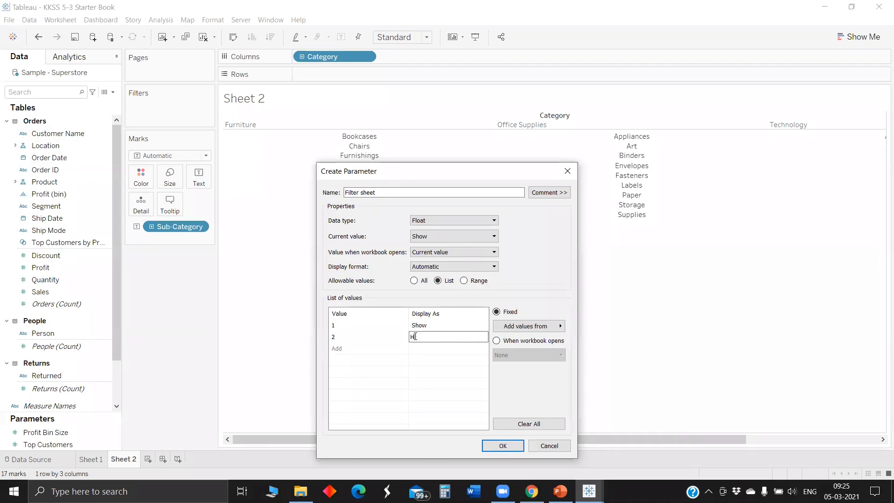
{"action": "left_click", "coordinate": [505, 442]}
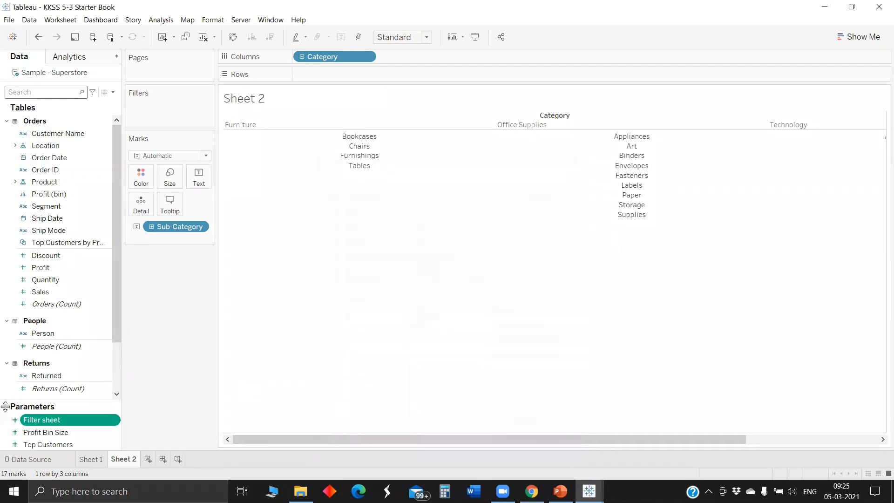
Show the Filter sheet parameter control and start a calculated field named "Show/hide"
{"action": "right_click", "coordinate": [44, 420]}
{"action": "left_click", "coordinate": [105, 250]}
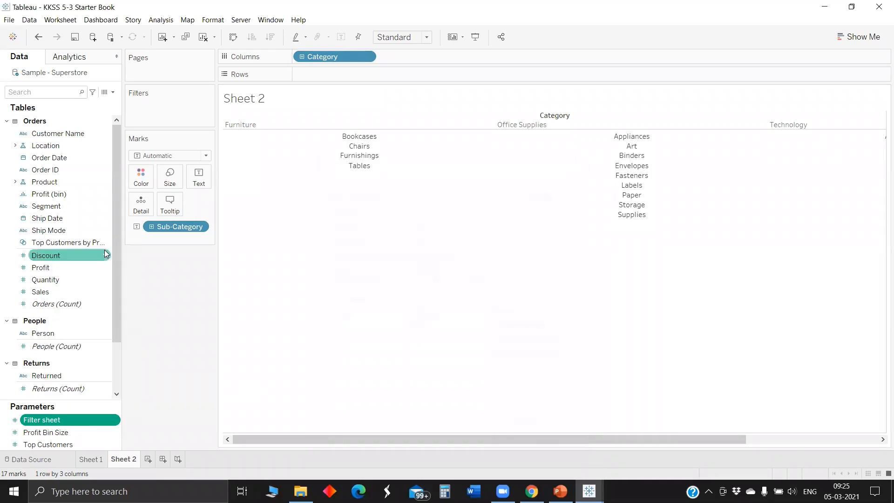
{"action": "left_click", "coordinate": [113, 92]}
{"action": "left_click", "coordinate": [105, 103]}
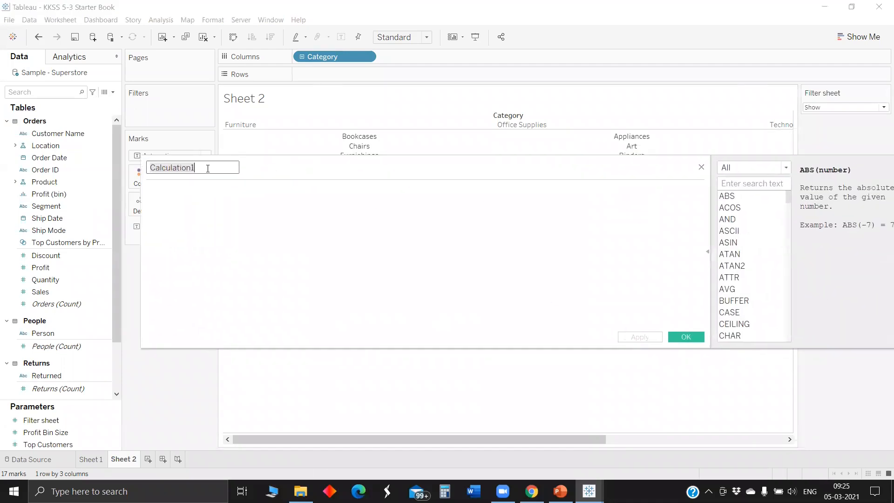
{"action": "key", "text": "ctrl+a"}
{"action": "key", "text": "BackSpace"}
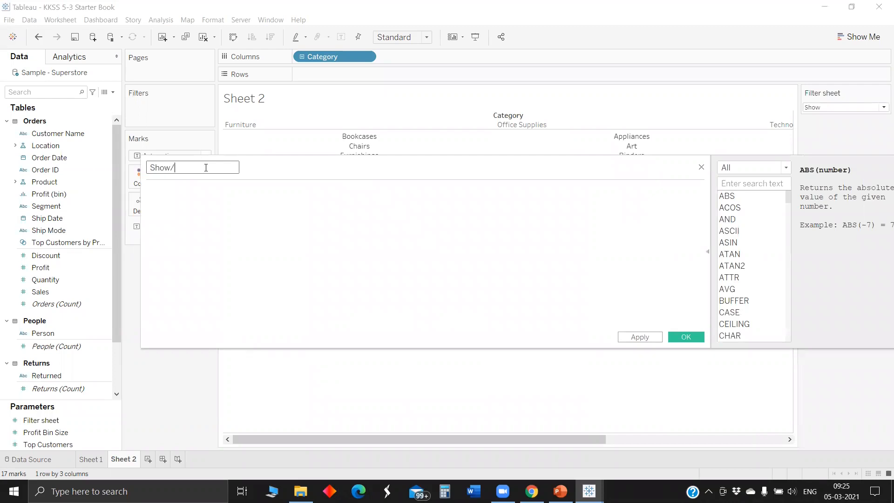
Define the calculated field as IF [Filter sheet] = 1 THEN TRUE END and save it
{"action": "left_click", "coordinate": [220, 190]}
{"action": "type", "text": "IF  "}
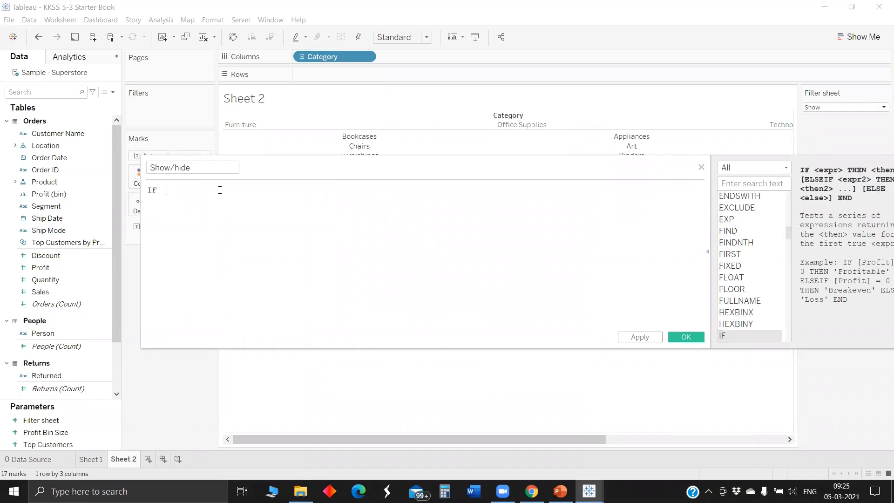
{"action": "type", "text": "filt"}
{"action": "key", "text": "Return"}
{"action": "type", "text": "THEN true"}
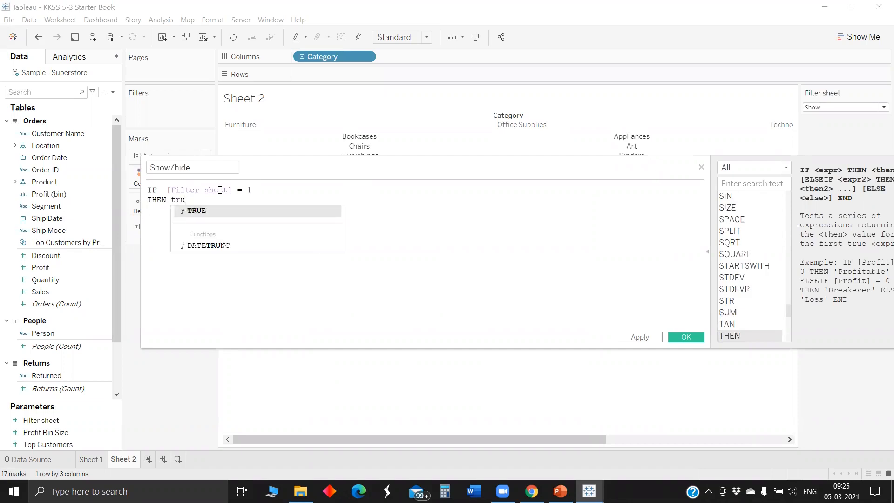
{"action": "key", "text": "Return"}
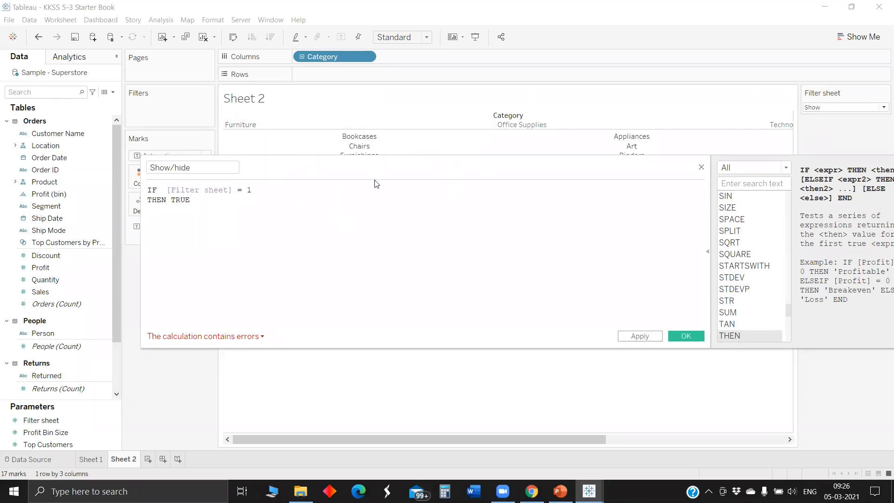
{"action": "key", "text": "Return"}
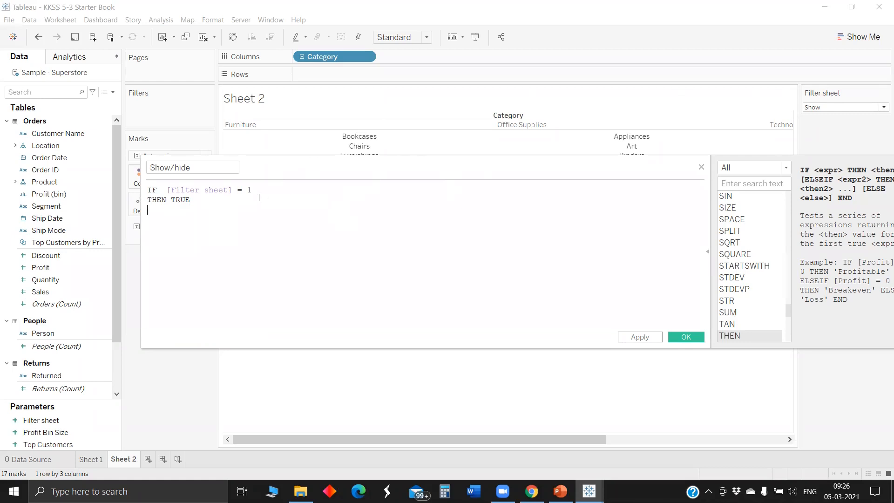
{"action": "type", "text": "END"}
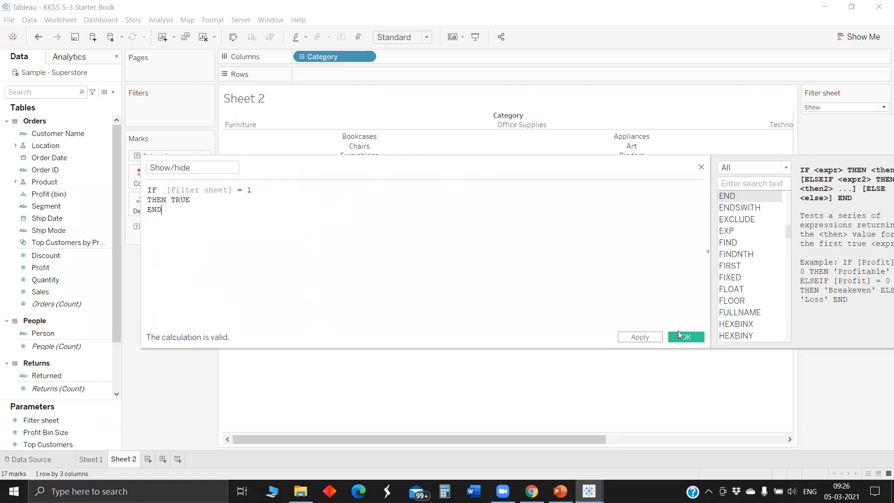
{"action": "left_click", "coordinate": [679, 333]}
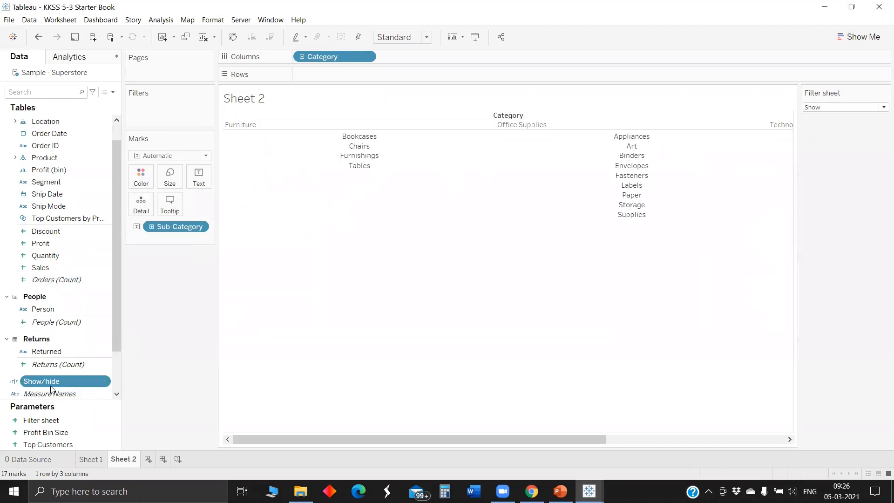
Filter Sheet 2 by the Show/hide field, keeping only the value True
{"action": "left_click_drag", "start_coordinate": [130, 198], "coordinate": [163, 109]}
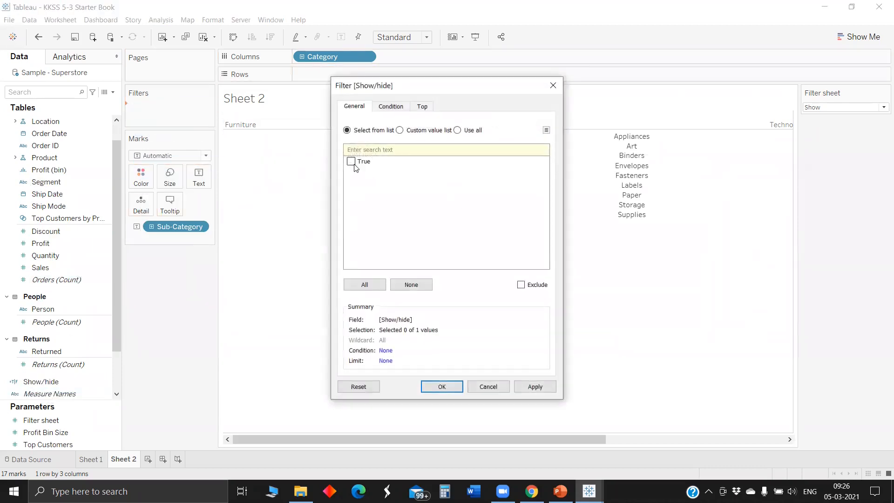
{"action": "left_click", "coordinate": [351, 162]}
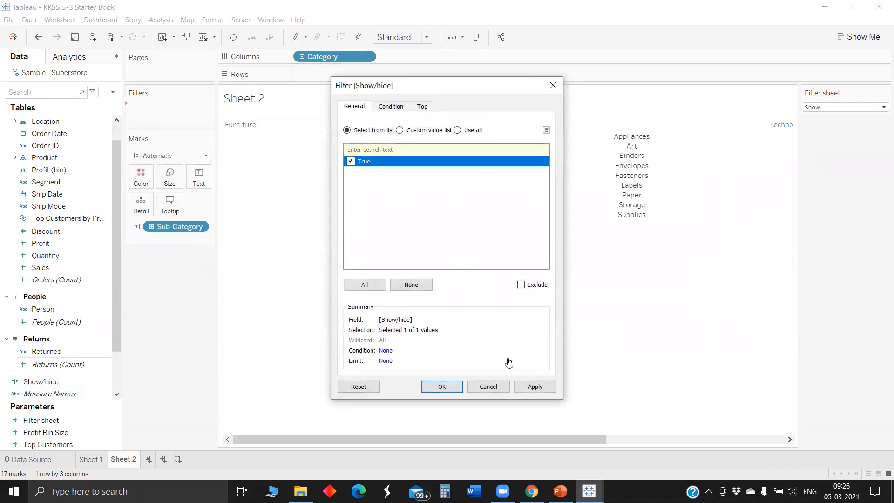
{"action": "left_click", "coordinate": [531, 391]}
{"action": "key", "text": "Return"}
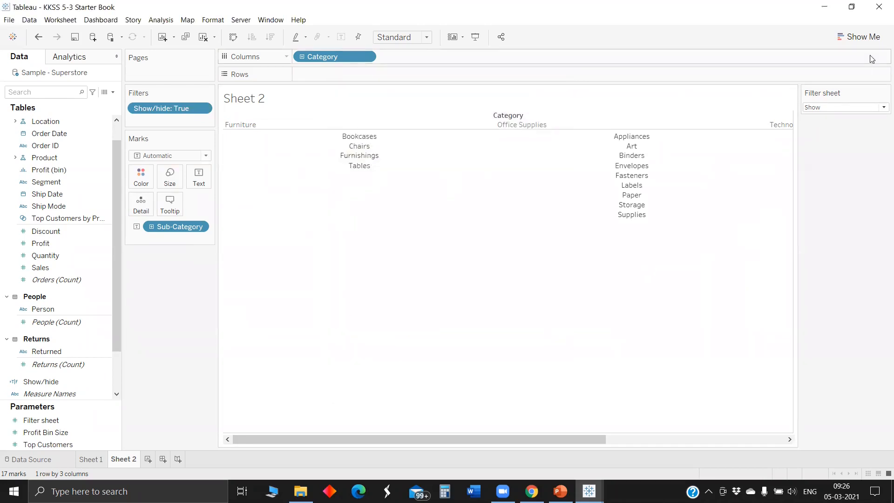
Switch the Filter sheet parameter to Hide, hide the sheet's title, and switch the parameter back to Show
{"action": "left_click", "coordinate": [838, 108]}
{"action": "left_click", "coordinate": [833, 122]}
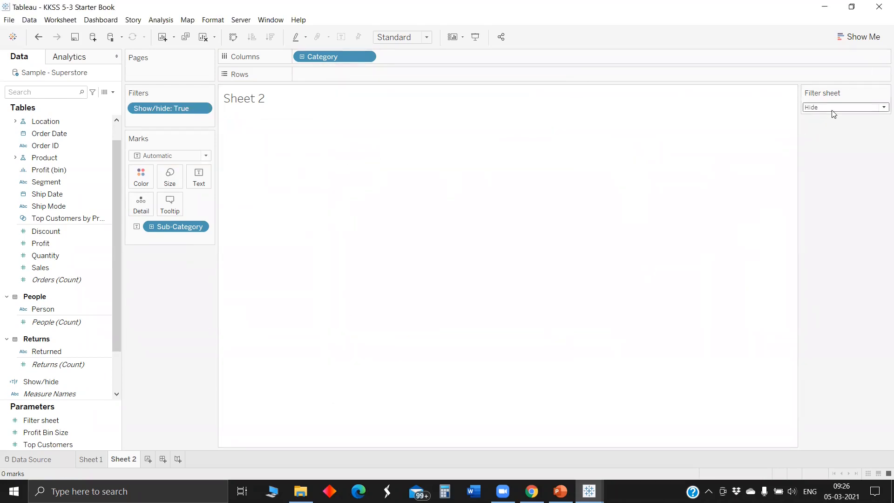
{"action": "right_click", "coordinate": [245, 100]}
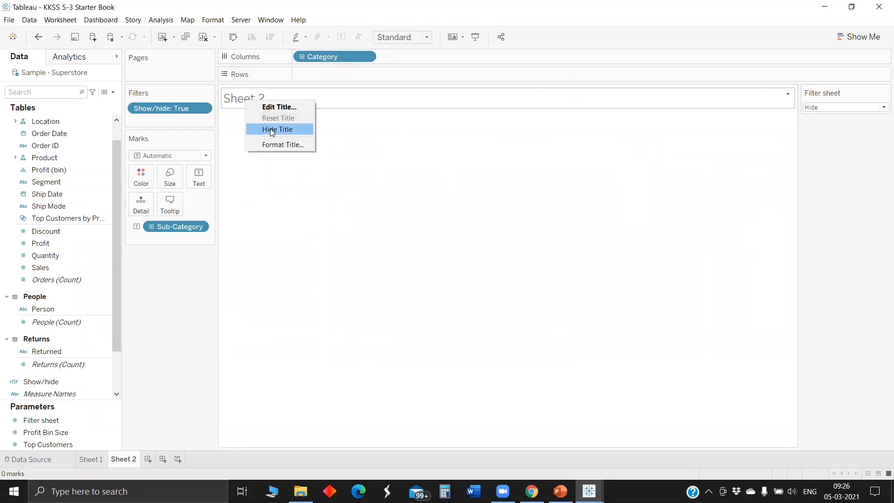
{"action": "left_click", "coordinate": [272, 130]}
{"action": "left_click", "coordinate": [827, 107]}
{"action": "left_click", "coordinate": [826, 120]}
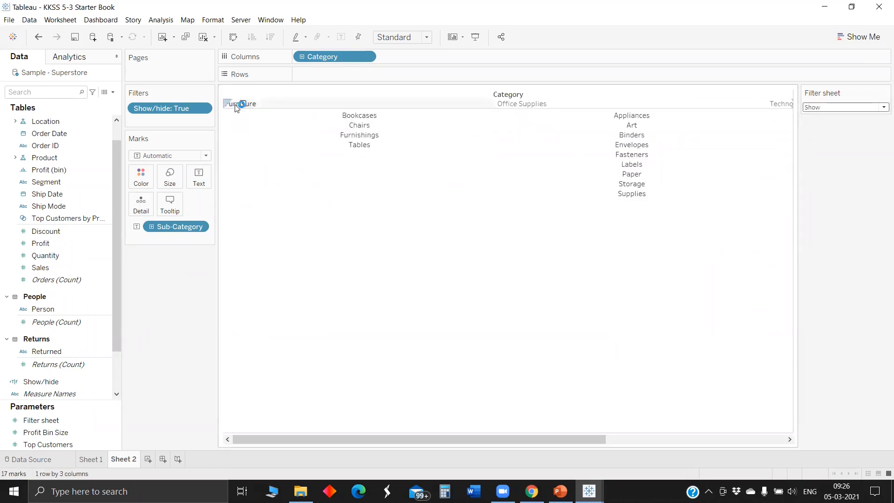
Center-align the category headers horizontally and fit the sheet to Entire View
{"action": "right_click", "coordinate": [305, 102]}
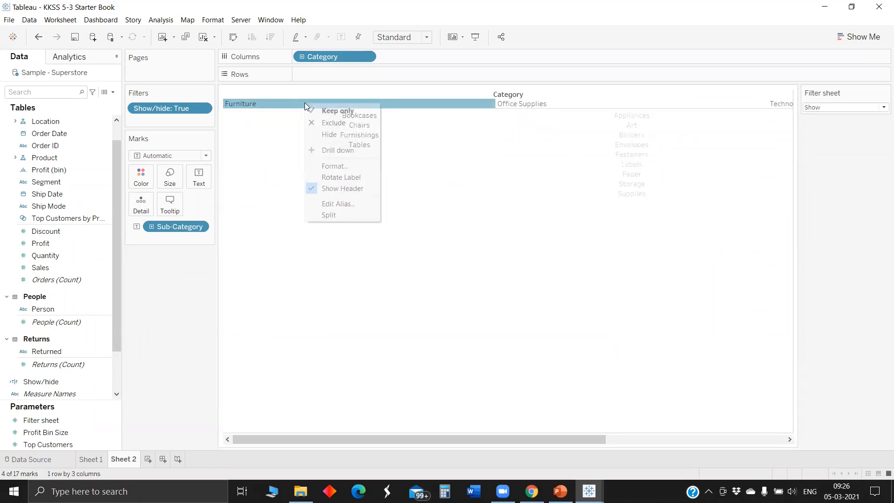
{"action": "left_click", "coordinate": [335, 166]}
{"action": "left_click", "coordinate": [78, 142]}
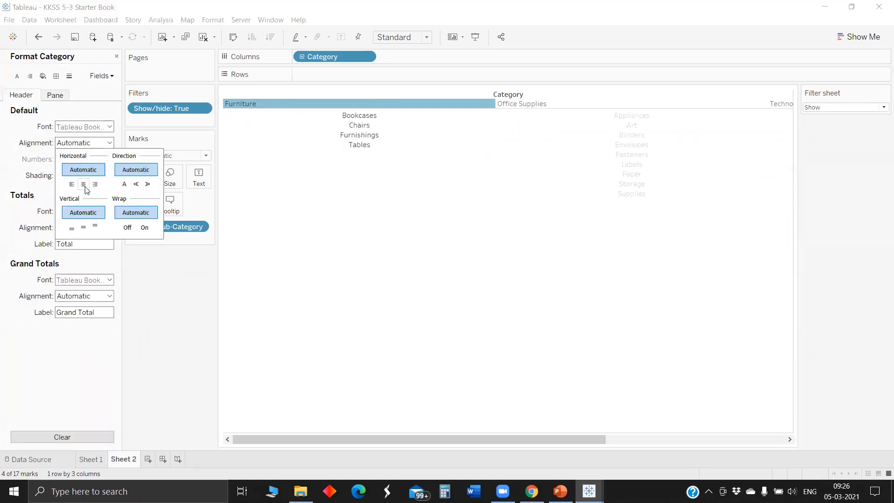
{"action": "left_click", "coordinate": [84, 185]}
{"action": "left_click", "coordinate": [395, 209]}
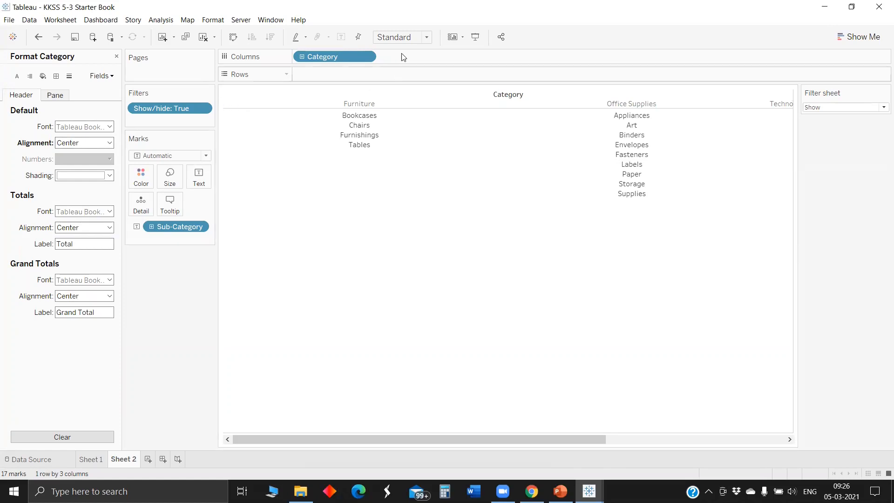
{"action": "left_click", "coordinate": [400, 38]}
{"action": "left_click", "coordinate": [401, 80]}
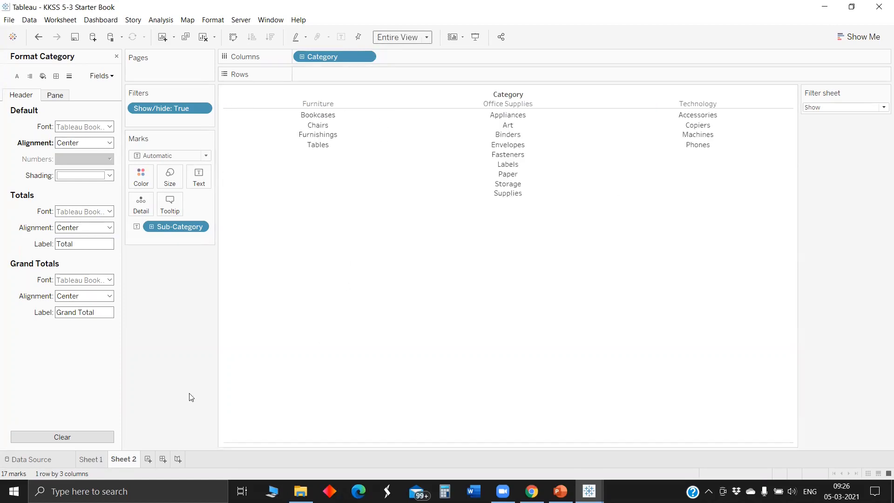
Create a new dashboard and place a layout container with the Sheet 1 bar chart in it
{"action": "left_click", "coordinate": [94, 460]}
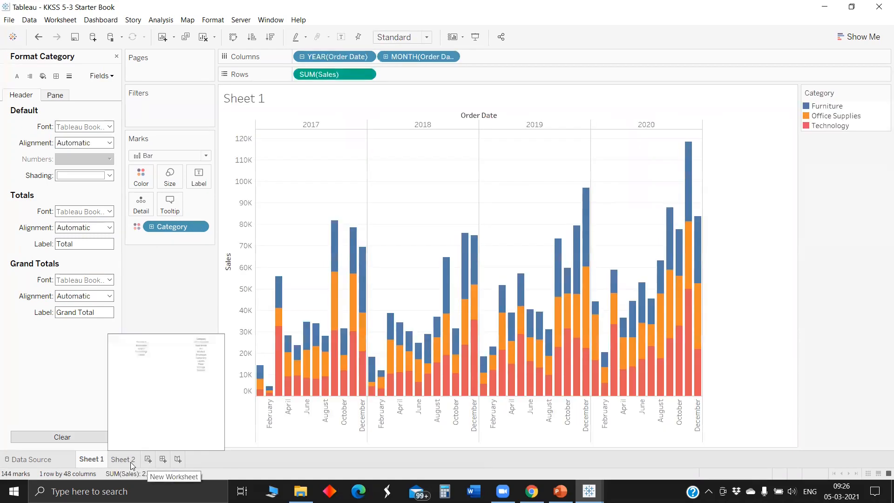
{"action": "left_click", "coordinate": [162, 459]}
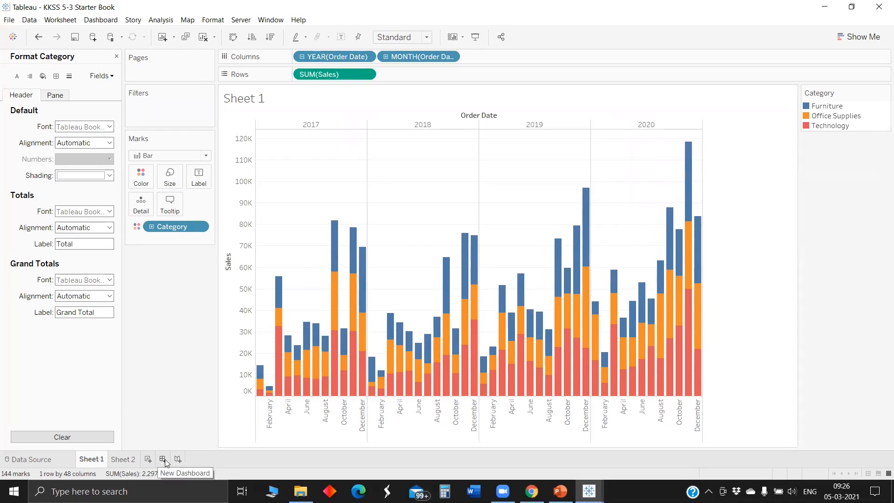
{"action": "double_click", "coordinate": [58, 183]}
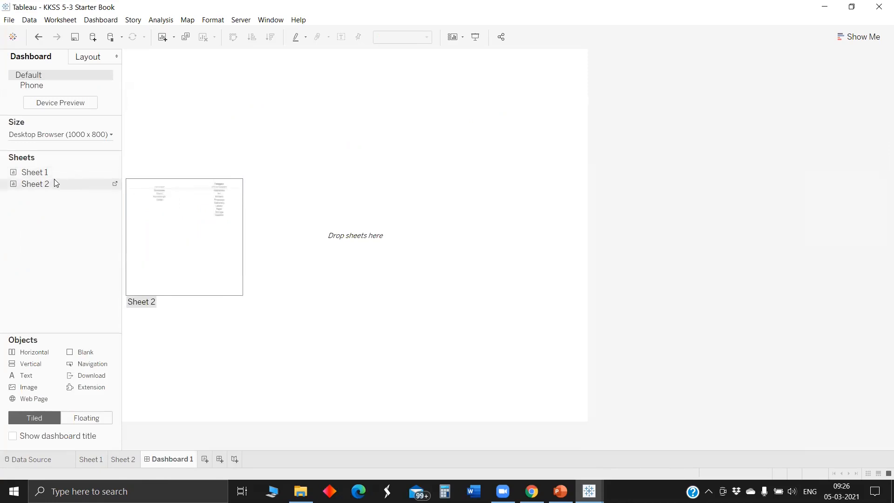
{"action": "left_click_drag", "start_coordinate": [36, 352], "coordinate": [356, 227]}
{"action": "left_click_drag", "start_coordinate": [33, 172], "coordinate": [243, 196]}
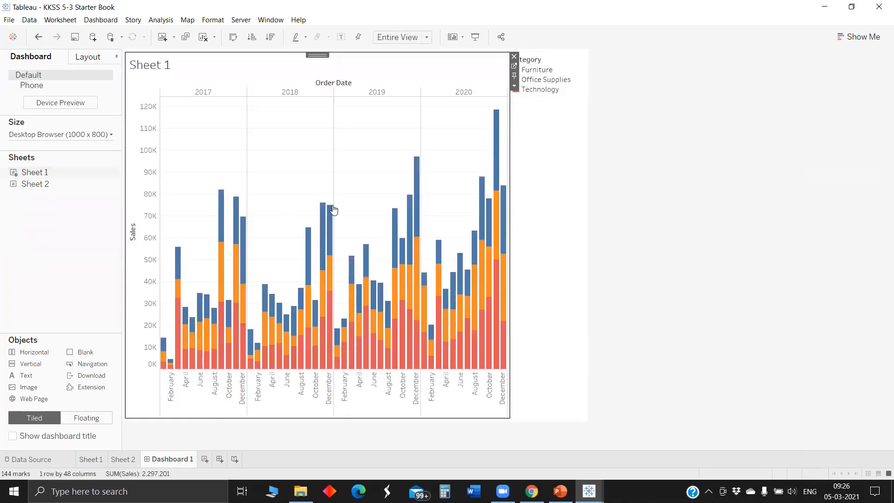
Hide the title of the Sheet 1 bar chart on the dashboard
{"action": "left_click", "coordinate": [523, 116]}
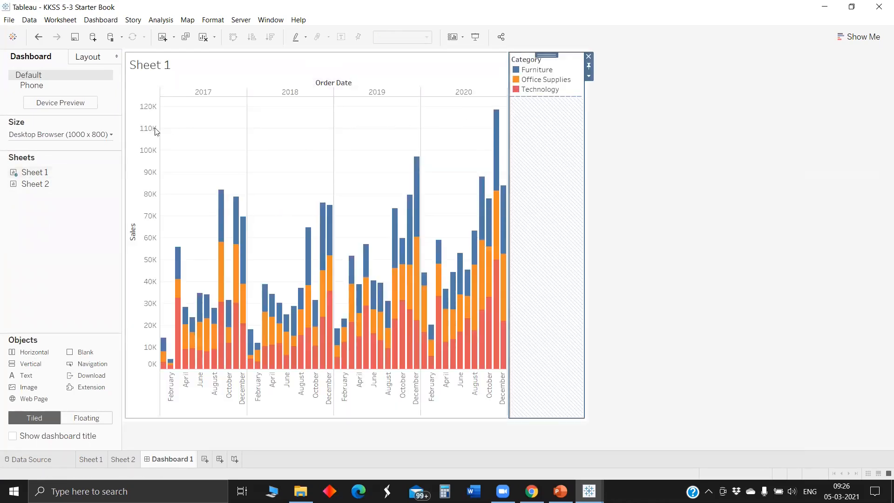
{"action": "right_click", "coordinate": [155, 60]}
{"action": "right_click", "coordinate": [148, 69]}
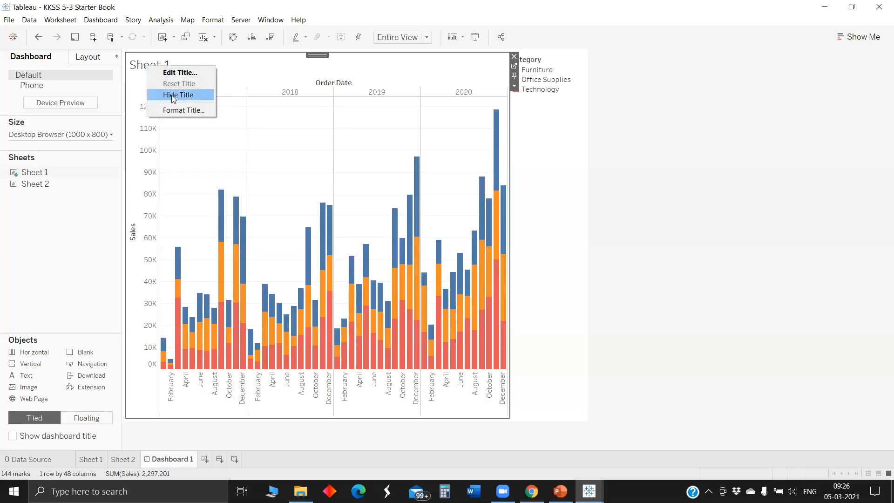
{"action": "left_click", "coordinate": [171, 93]}
Place Sheet 2 above the bar chart, hide its title, and enlarge its height to fit the sub-category lists
{"action": "mouse_move", "coordinate": [56, 184]}
{"action": "left_mouse_down"}
{"action": "mouse_move", "coordinate": [124, 243]}
{"action": "mouse_move", "coordinate": [276, 60]}
{"action": "mouse_move", "coordinate": [279, 71]}
{"action": "left_mouse_up"}
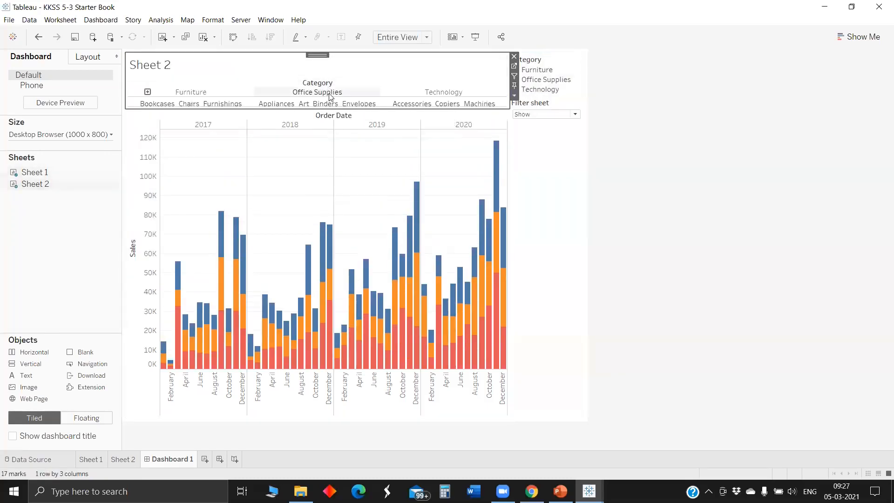
{"action": "right_click", "coordinate": [166, 66]}
{"action": "left_click", "coordinate": [194, 92]}
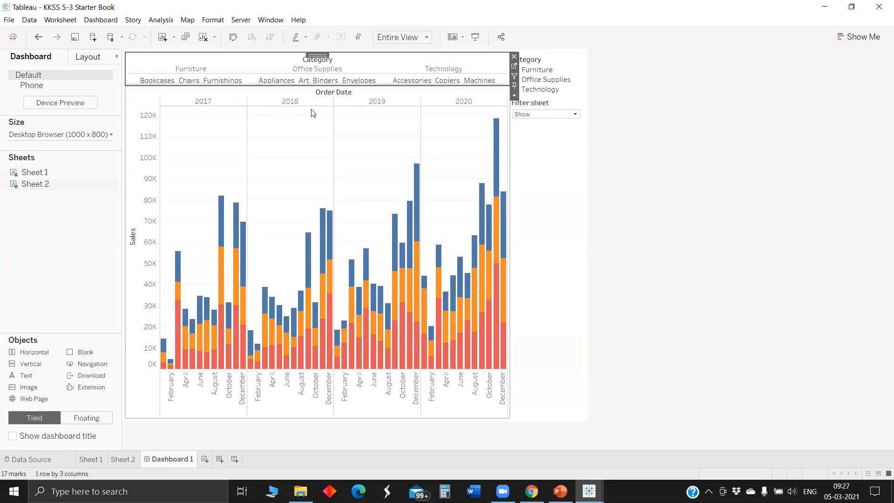
{"action": "left_click_drag", "start_coordinate": [321, 86], "coordinate": [324, 121]}
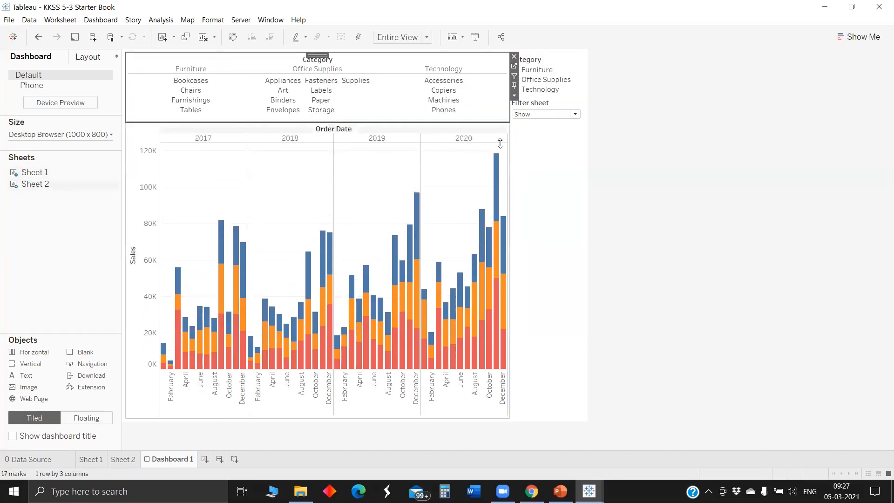
Remove the Filter sheet parameter control from the dashboard and show the Profit Bin Size parameter control
{"action": "left_click", "coordinate": [513, 95]}
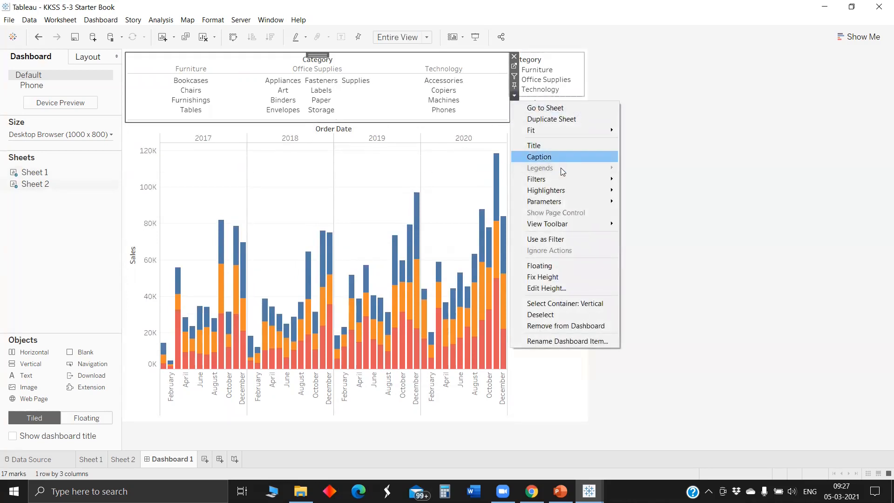
{"action": "mouse_move", "coordinate": [600, 202]}
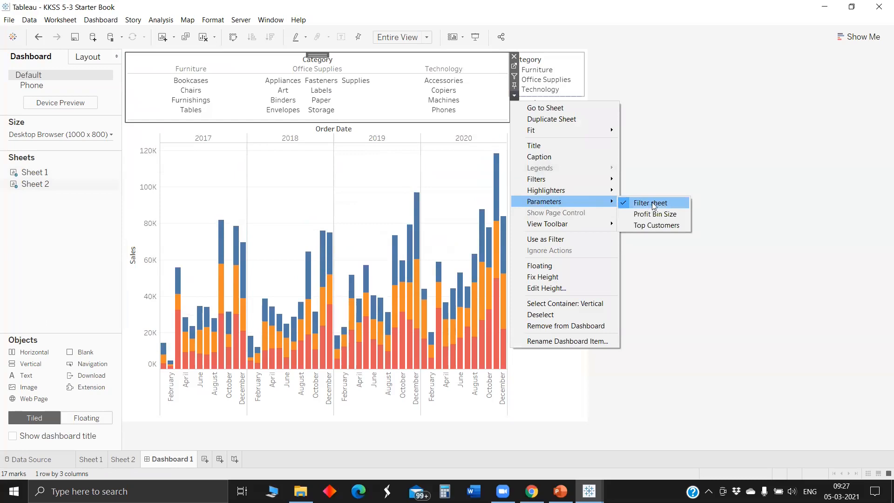
{"action": "left_click", "coordinate": [654, 204]}
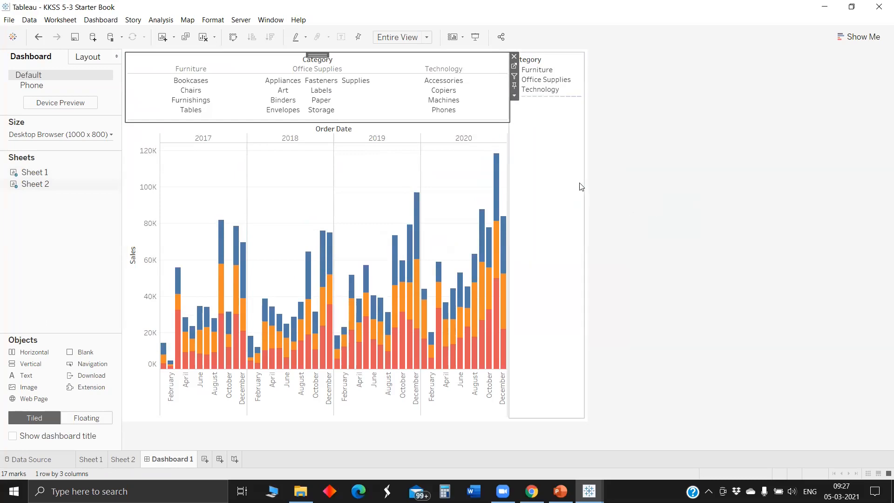
{"action": "left_click", "coordinate": [515, 96]}
{"action": "mouse_move", "coordinate": [577, 200]}
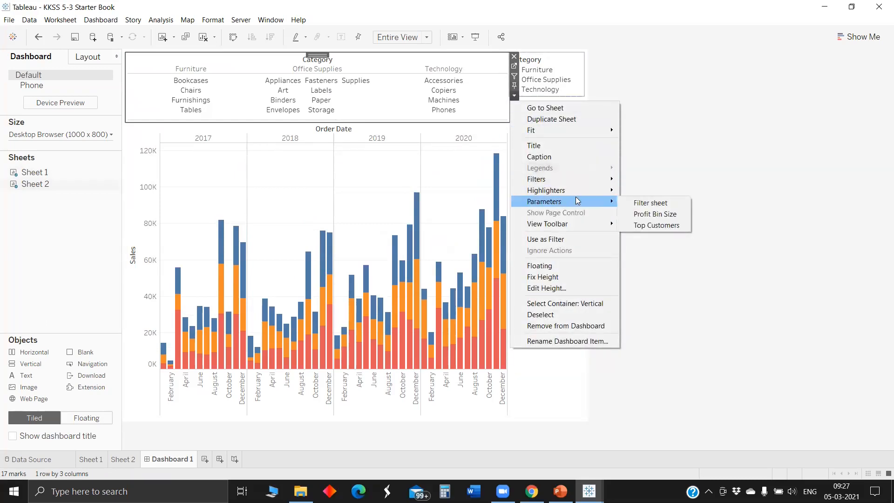
{"action": "left_click", "coordinate": [652, 213]}
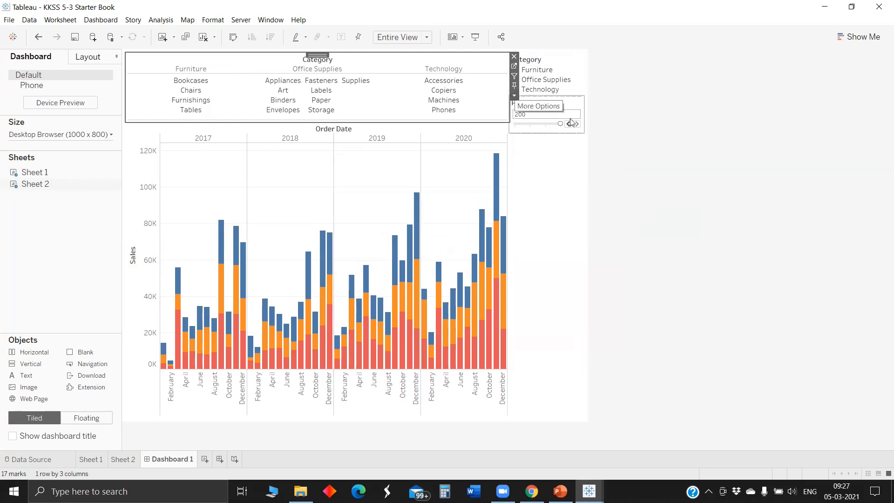
Show the Filter sheet parameter control on the dashboard
{"action": "left_click", "coordinate": [514, 95]}
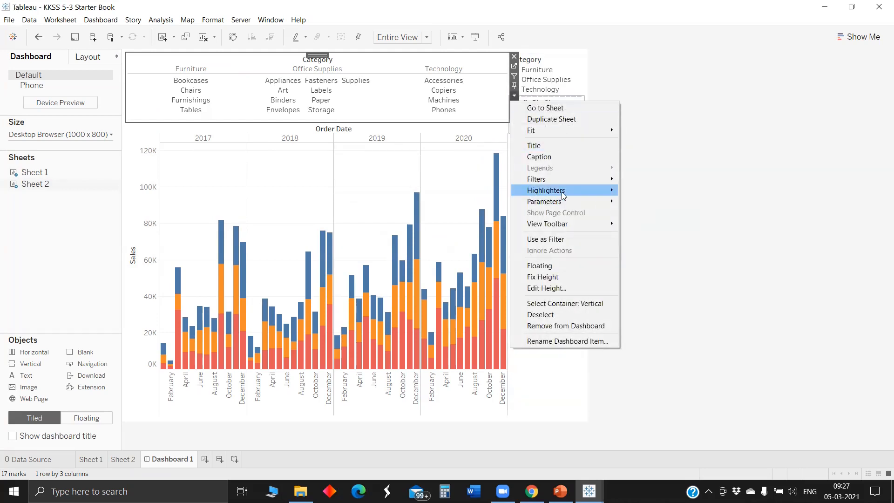
{"action": "mouse_move", "coordinate": [577, 201]}
{"action": "left_click", "coordinate": [651, 201]}
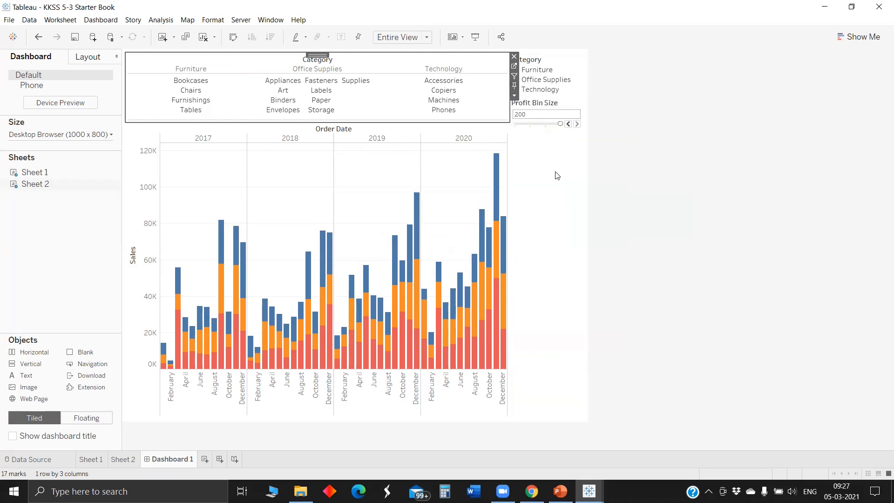
Remove the Profit Bin Size parameter control from the dashboard
{"action": "left_click", "coordinate": [567, 110]}
{"action": "left_click", "coordinate": [587, 99]}
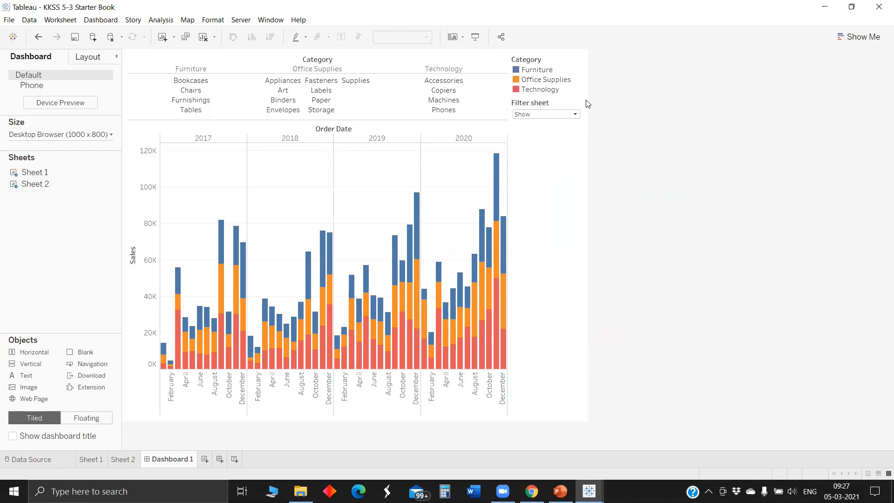
Test the Filter sheet parameter by switching it to Hide and back to Show
{"action": "left_click", "coordinate": [550, 116]}
{"action": "left_click", "coordinate": [547, 132]}
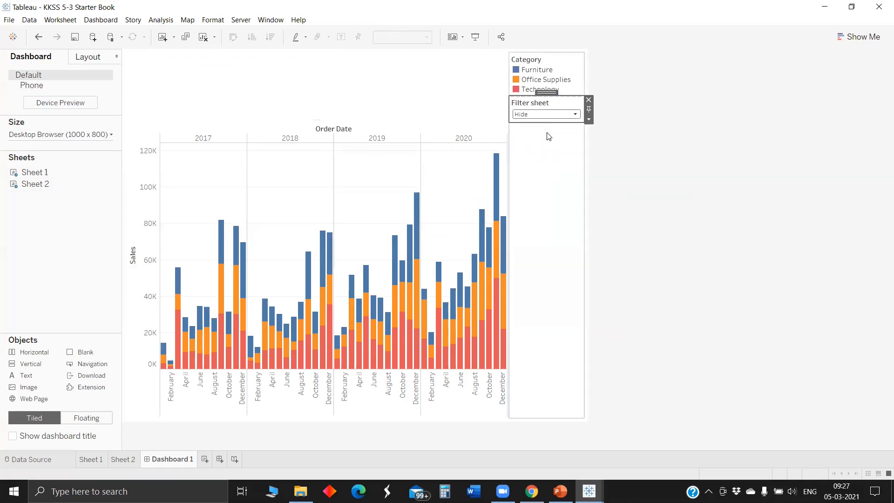
{"action": "left_click", "coordinate": [547, 115]}
{"action": "left_click", "coordinate": [546, 124]}
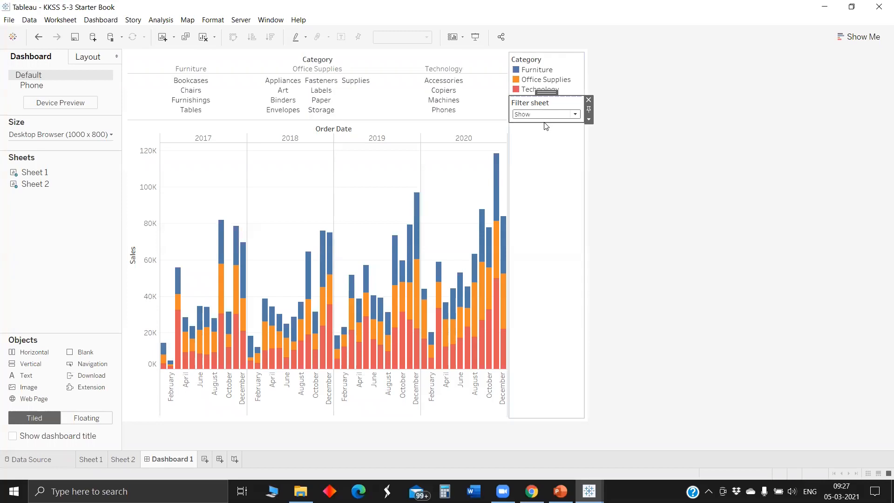
{"action": "left_click", "coordinate": [552, 162]}
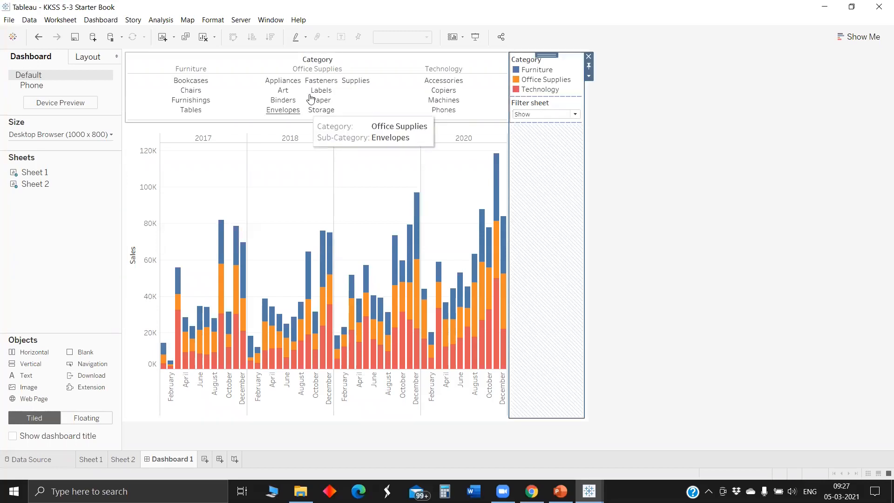
{"action": "left_click", "coordinate": [390, 92]}
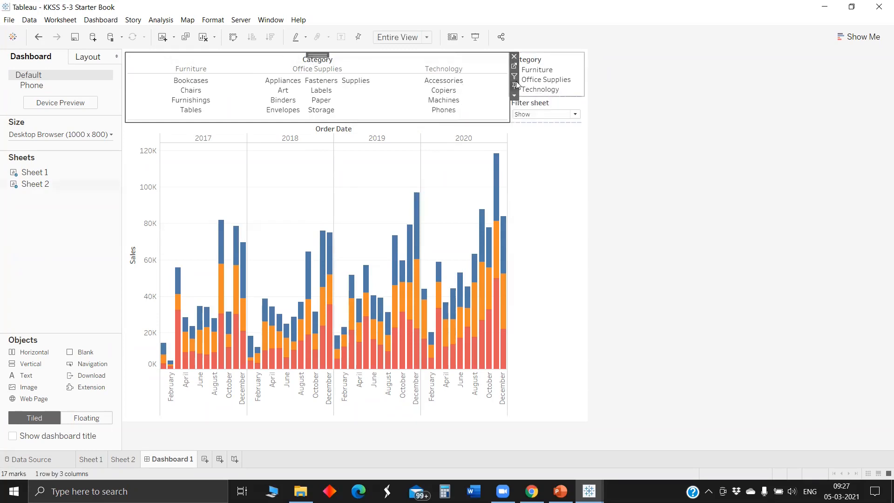
{"action": "left_click", "coordinate": [106, 23]}
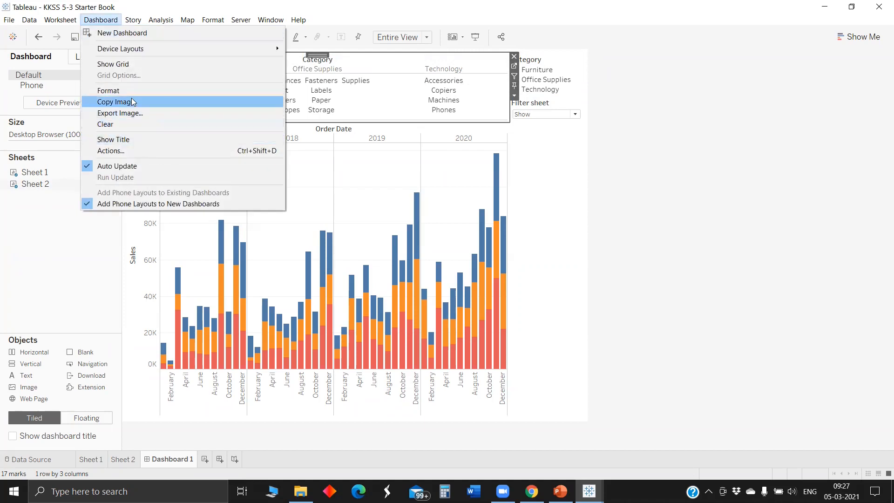
{"action": "left_click", "coordinate": [126, 151]}
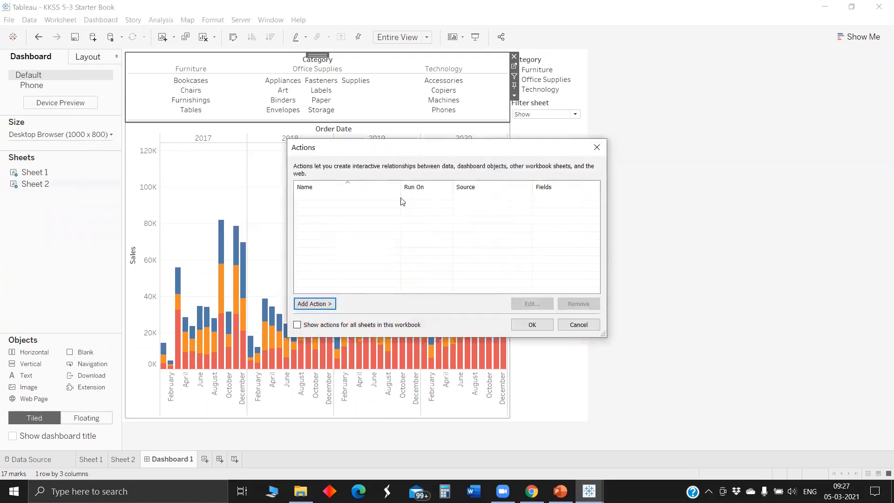
{"action": "left_click", "coordinate": [315, 306]}
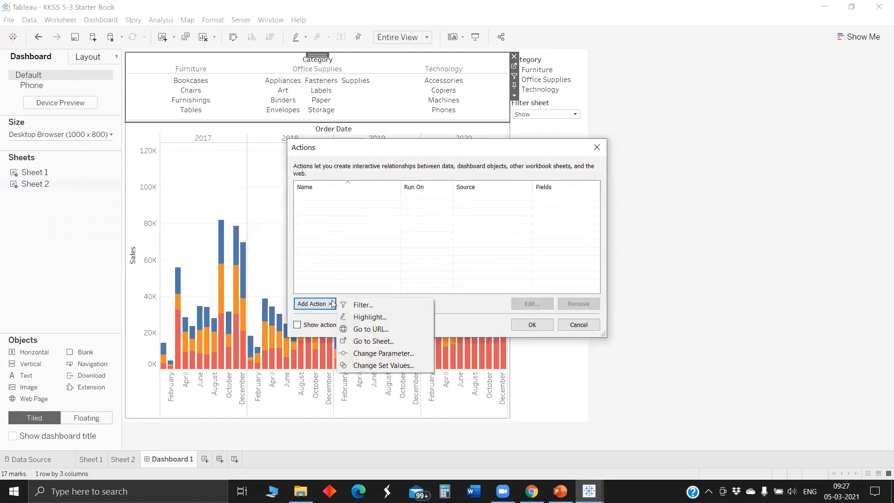
{"action": "left_click", "coordinate": [360, 308]}
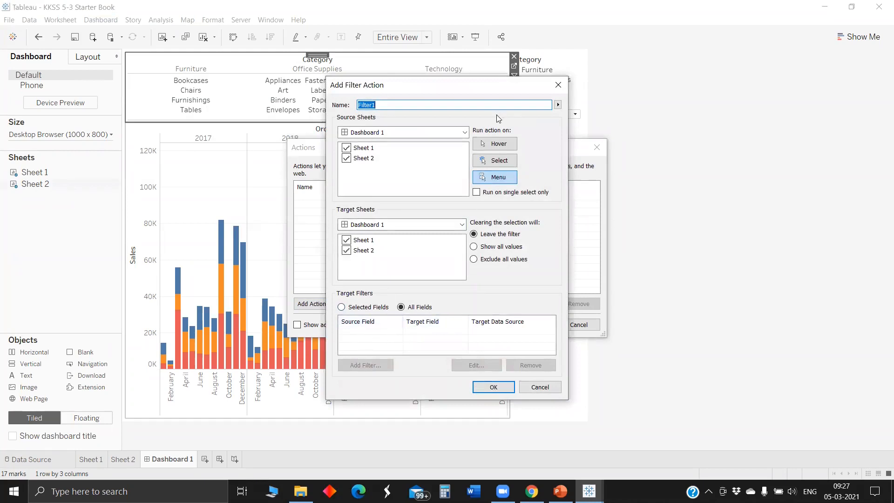
{"action": "left_click", "coordinate": [558, 85]}
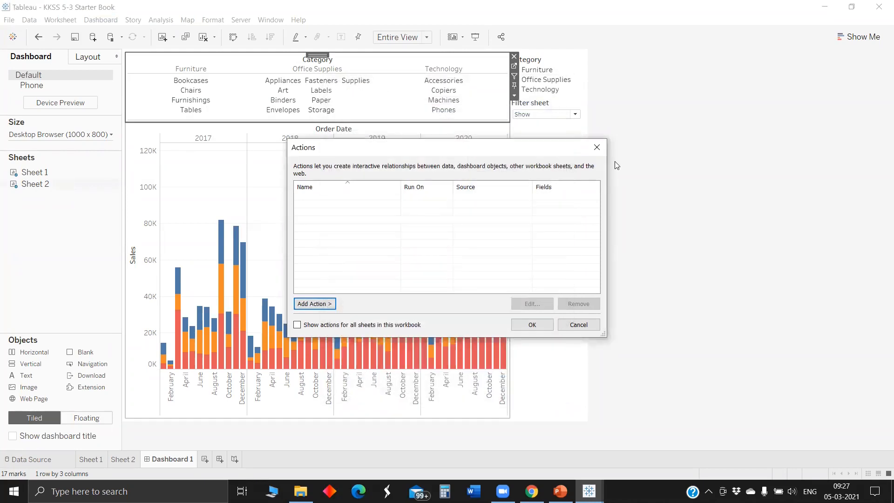
{"action": "left_click", "coordinate": [604, 155]}
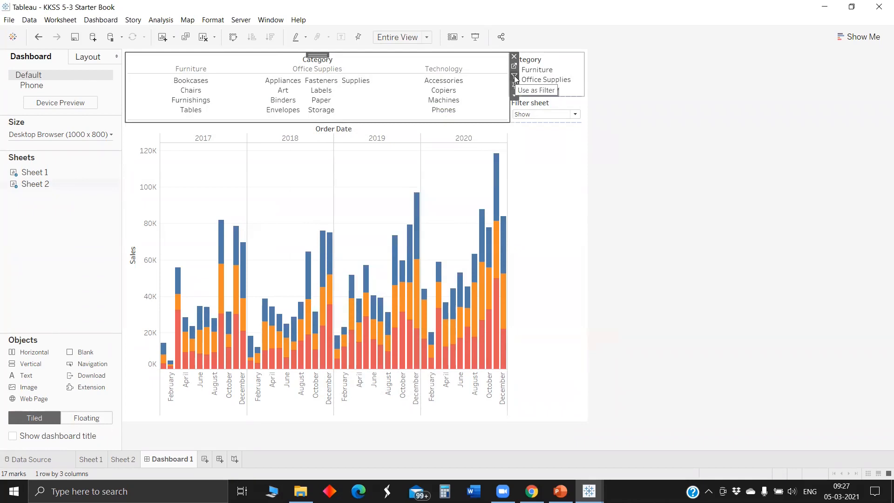
Use Sheet 2 as a filter and filter the bar chart by Bookcases, the whole Office Supplies category, and Machines
{"action": "left_click", "coordinate": [514, 76]}
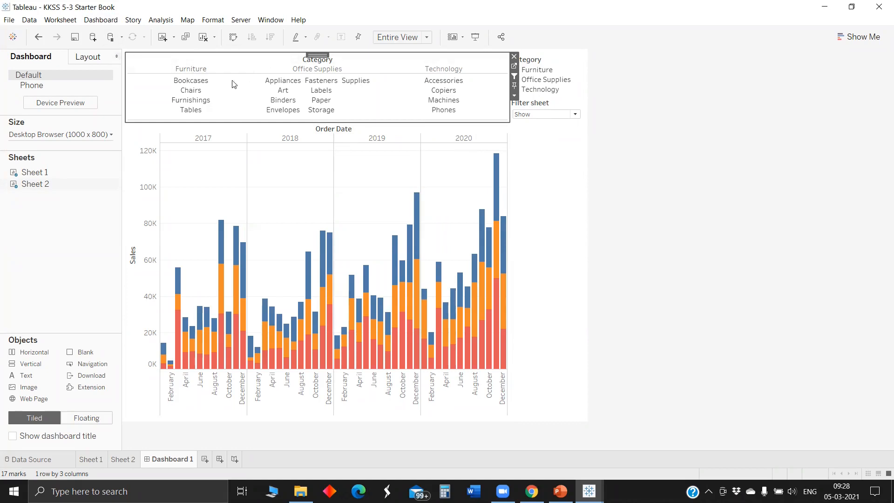
{"action": "left_click", "coordinate": [183, 84]}
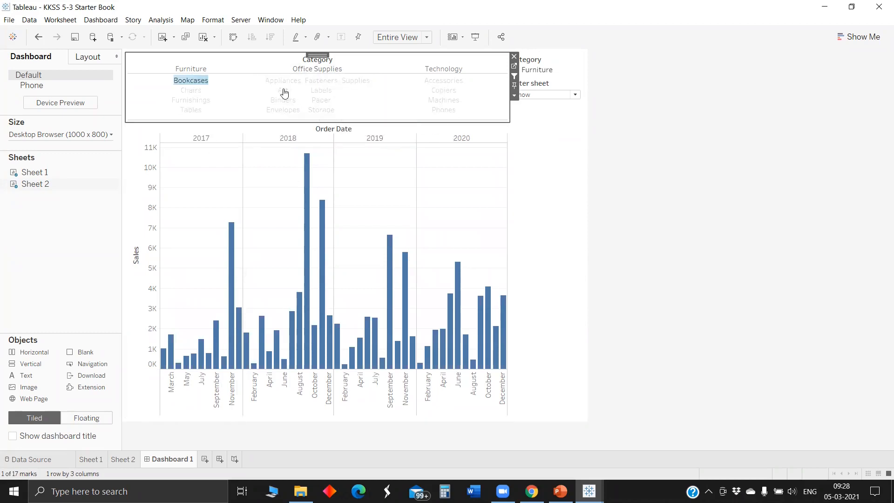
{"action": "left_click", "coordinate": [320, 70], "text": "ctrl"}
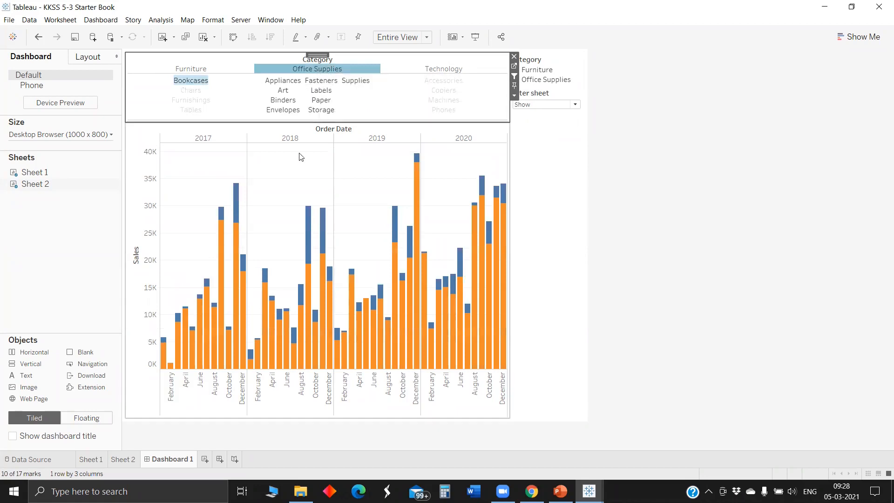
{"action": "left_click", "coordinate": [443, 101], "text": "ctrl"}
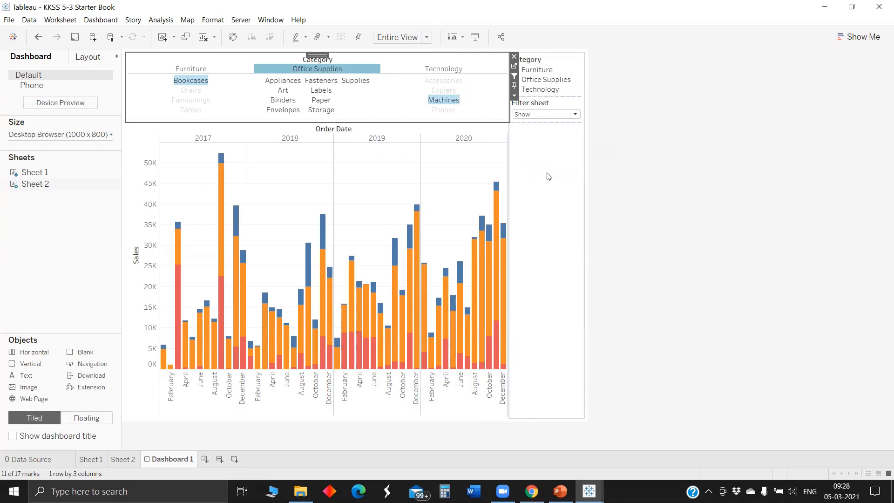
Set the Filter sheet parameter to Hide and undo the change
{"action": "left_click", "coordinate": [537, 115]}
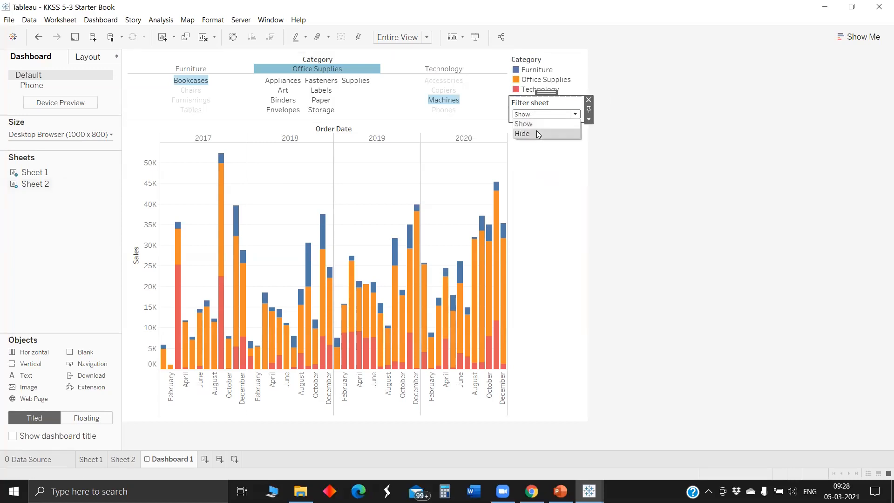
{"action": "left_click", "coordinate": [537, 131]}
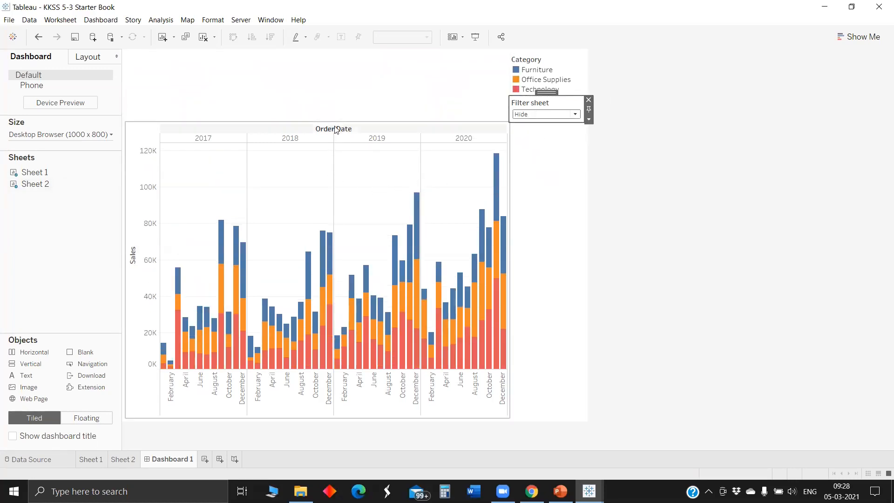
{"action": "key", "text": "ctrl+z"}
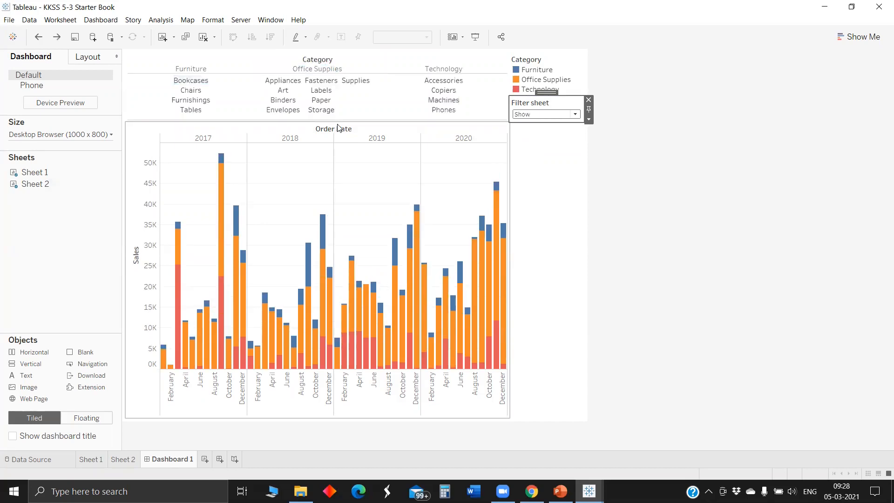
Make Sheet 2 a floating object on the dashboard and place it over the upper middle part of the bar chart
{"action": "left_click", "coordinate": [401, 101]}
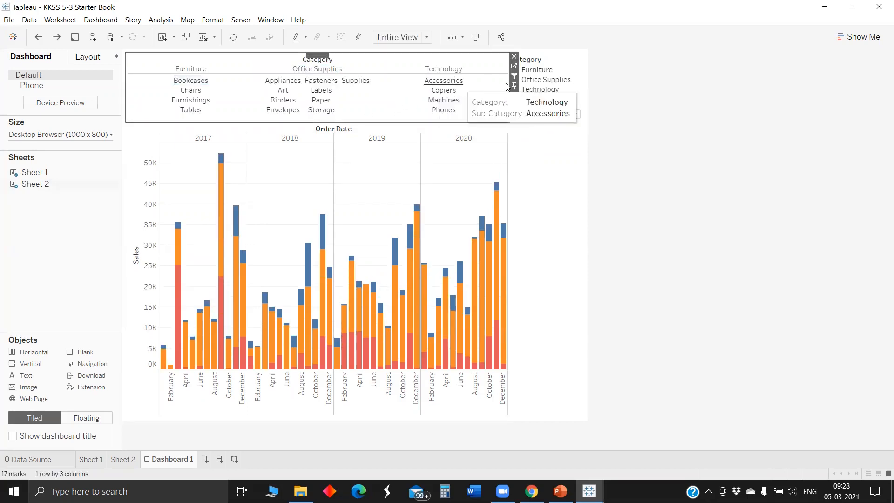
{"action": "left_click", "coordinate": [514, 96]}
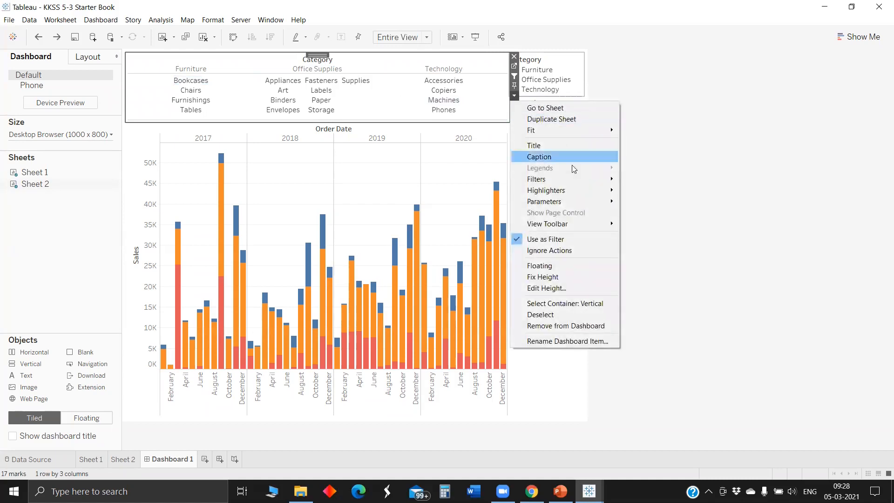
{"action": "left_click", "coordinate": [539, 266]}
{"action": "left_click_drag", "start_coordinate": [217, 66], "coordinate": [317, 85]}
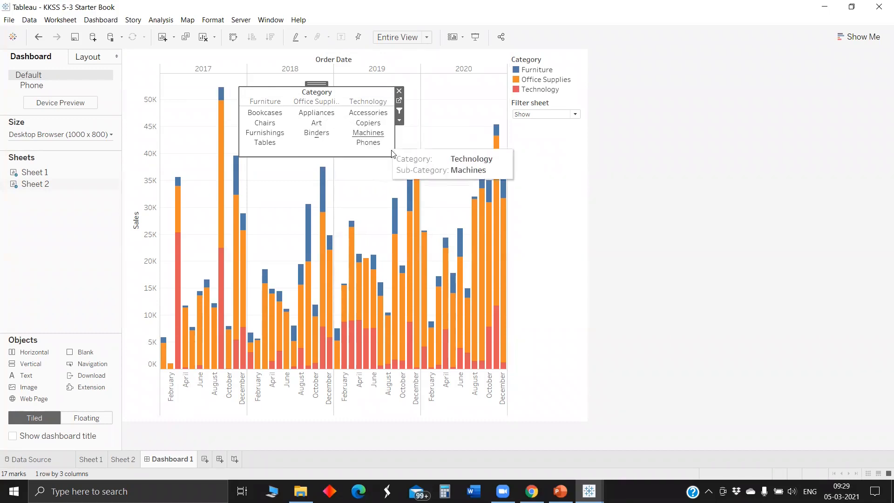
Open Sheet 2 and set its default worksheet shading to None so its background is transparent
{"action": "left_click", "coordinate": [399, 102]}
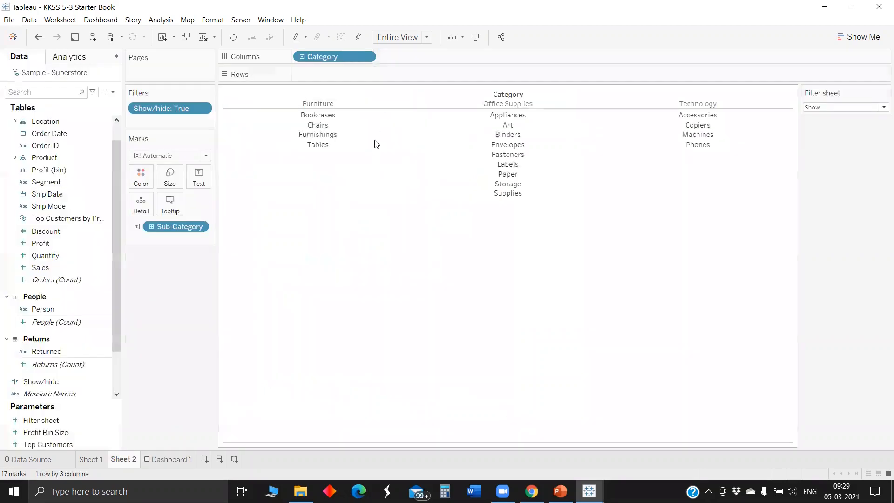
{"action": "right_click", "coordinate": [375, 141]}
{"action": "left_click", "coordinate": [404, 198]}
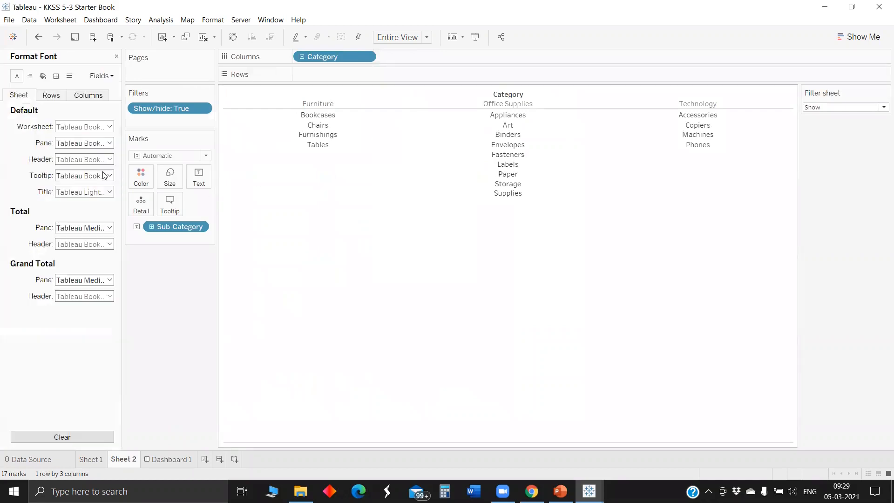
{"action": "left_click", "coordinate": [43, 76]}
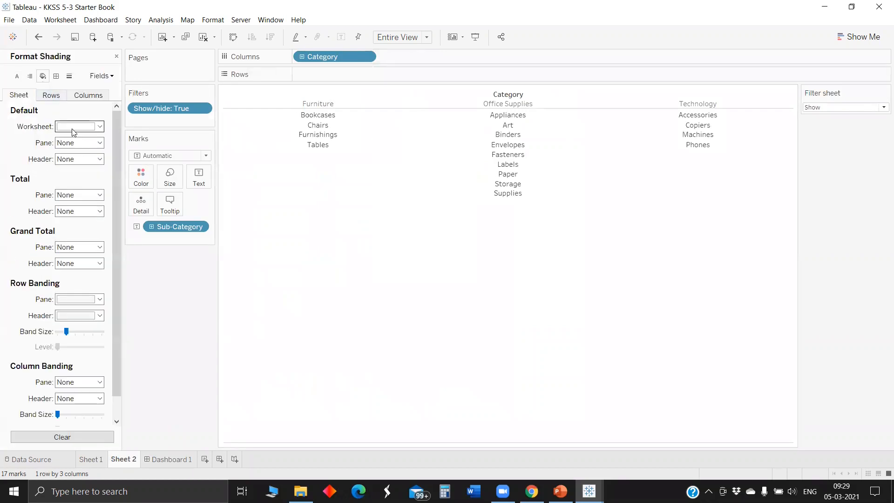
{"action": "left_click", "coordinate": [71, 130]}
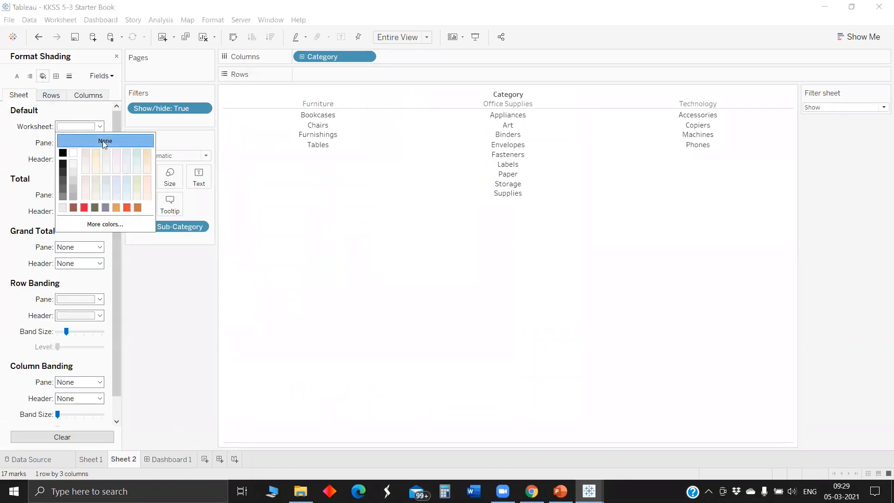
{"action": "left_click", "coordinate": [331, 158]}
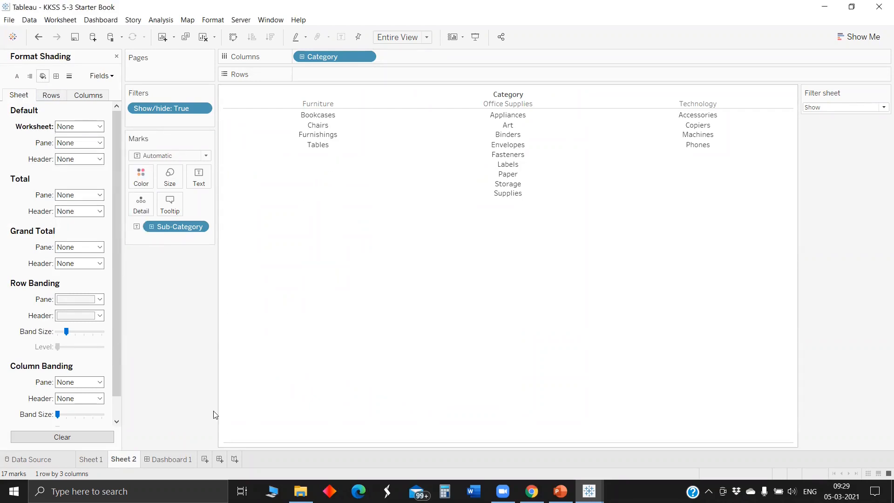
Enlarge the floating Sheet 2 on Dashboard 1 to fit all sub-categories and filter the bar chart by Appliances
{"action": "left_click", "coordinate": [172, 459]}
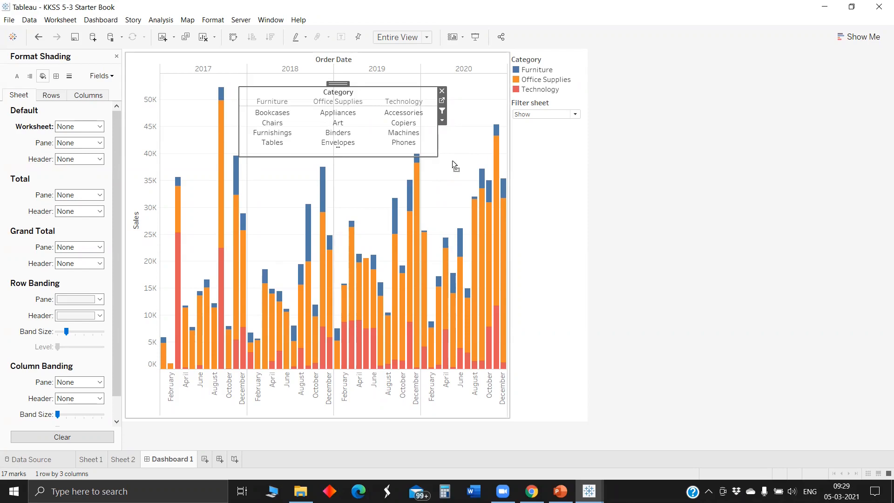
{"action": "left_click_drag", "start_coordinate": [455, 166], "coordinate": [471, 166]}
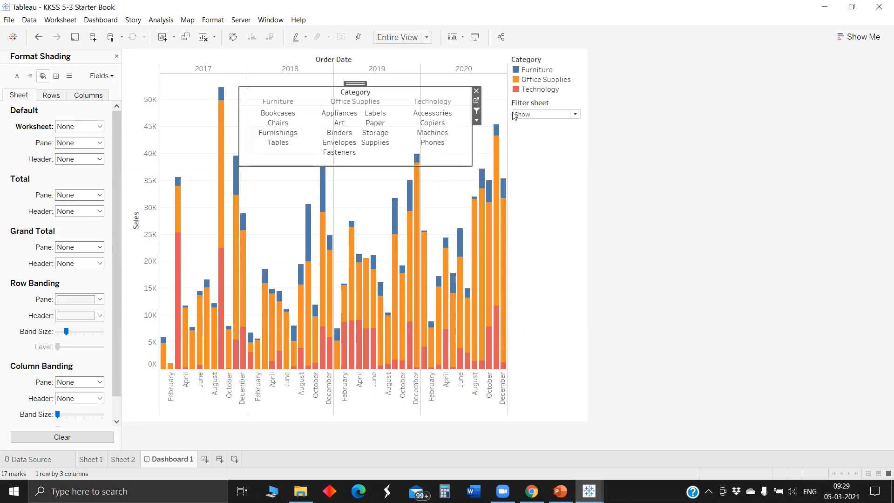
{"action": "left_click", "coordinate": [339, 113]}
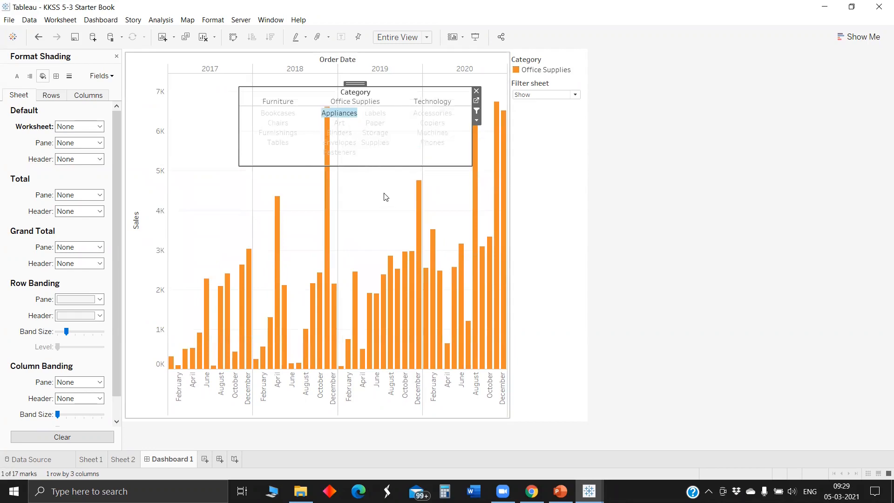